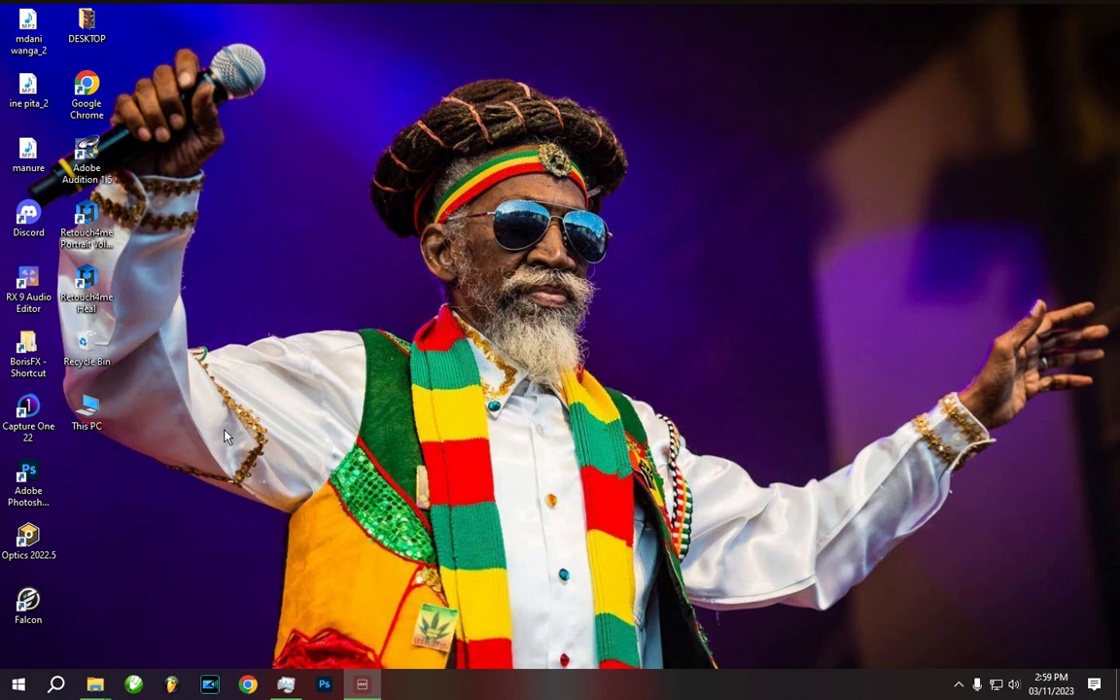
- Bring up the New folder File Explorer window from the taskbar
mouse_move(95, 684)
left_click(83, 613)
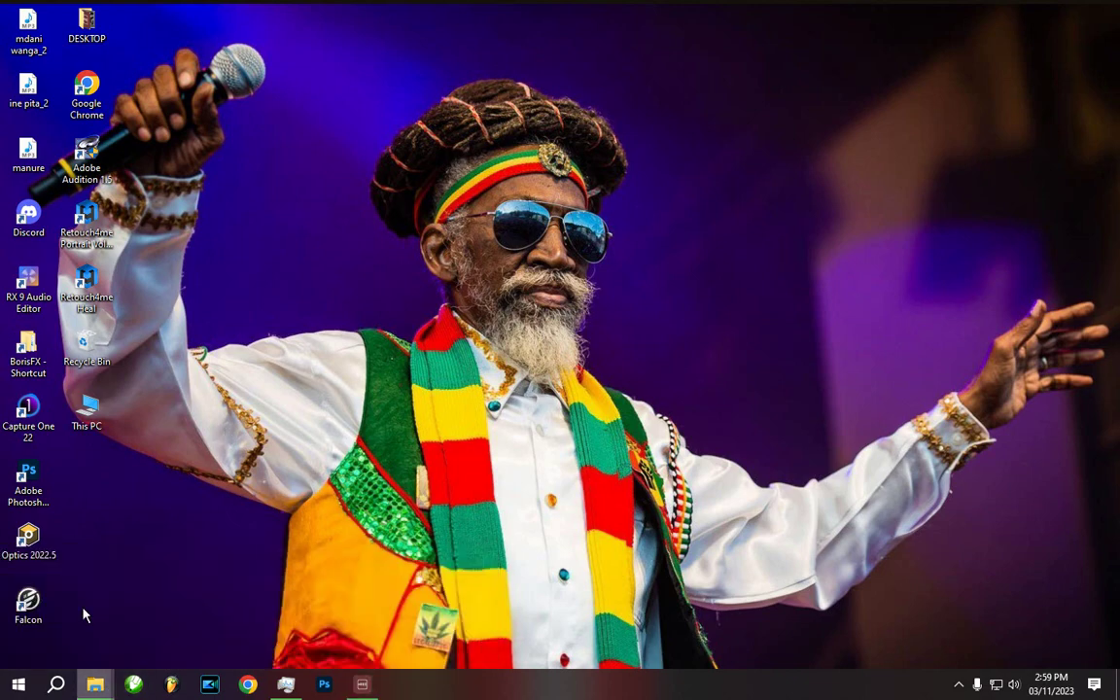
- Extract the Splash Screen Extractor RAR archive in place inside New folder
left_click(309, 218)
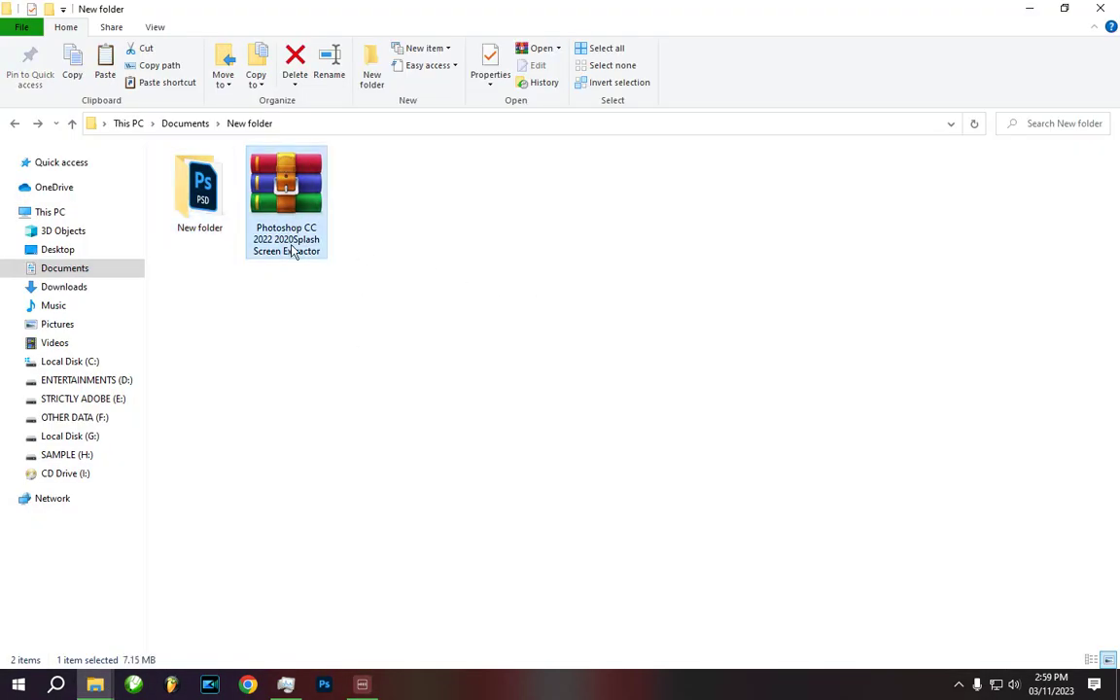
right_click(266, 221)
left_click(342, 232)
right_click(299, 248)
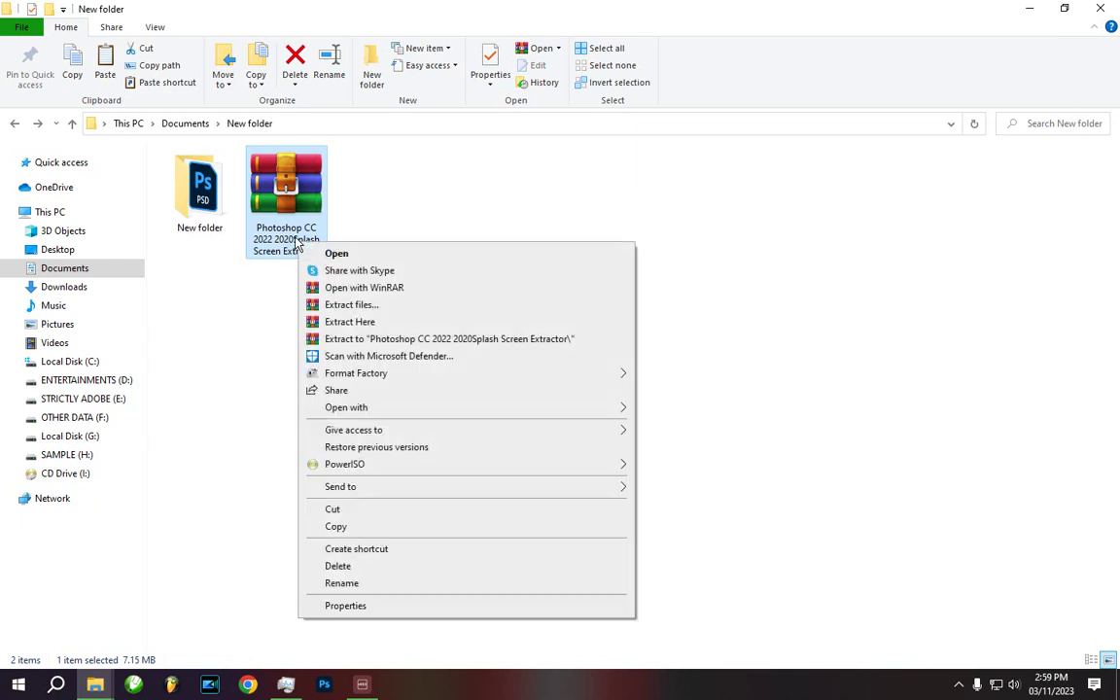
left_click(358, 321)
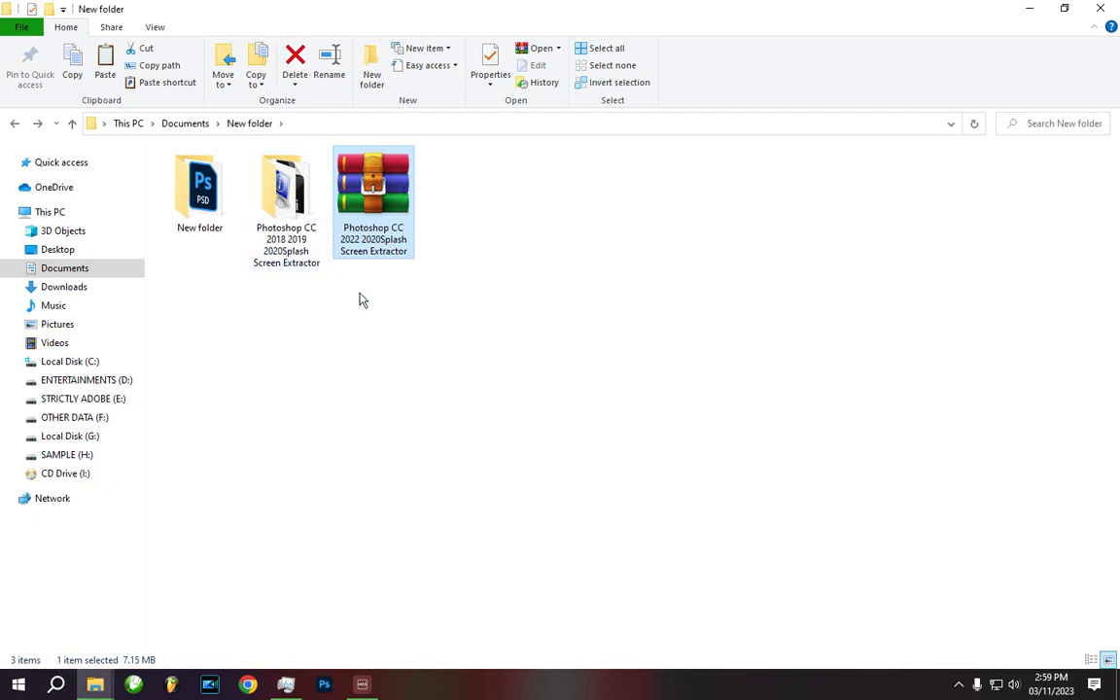
left_click(542, 470)
- In the DESKTOP Explorer window, browse to C:\Program Files\Adobe\Adobe Photoshop 2022
mouse_move(104, 688)
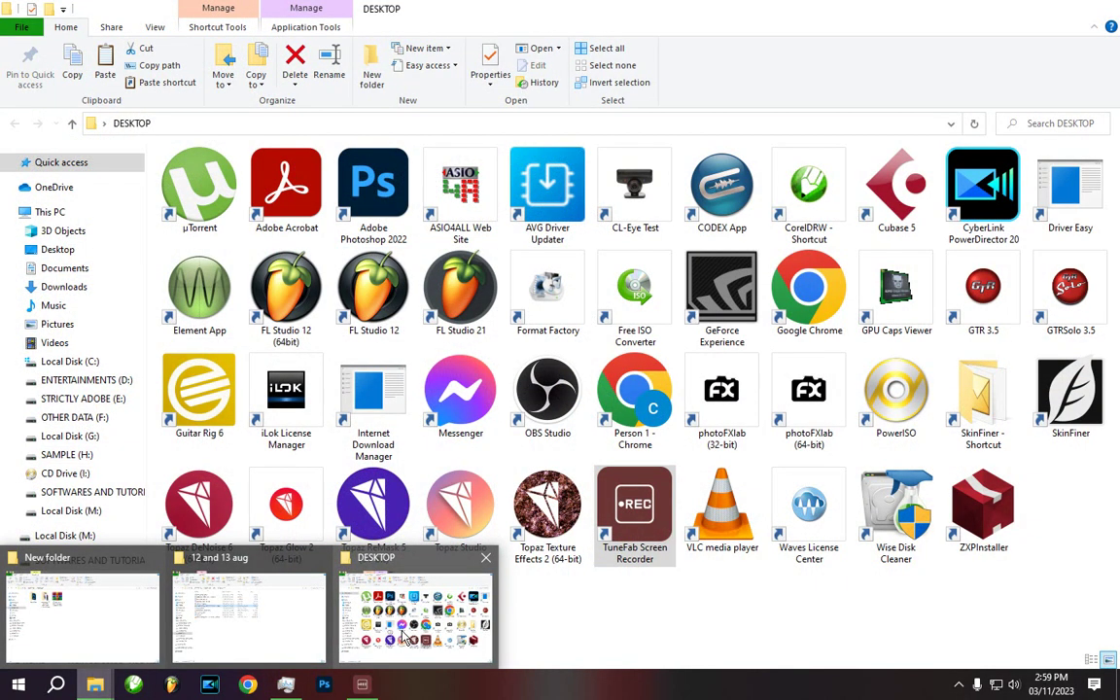
left_click(409, 637)
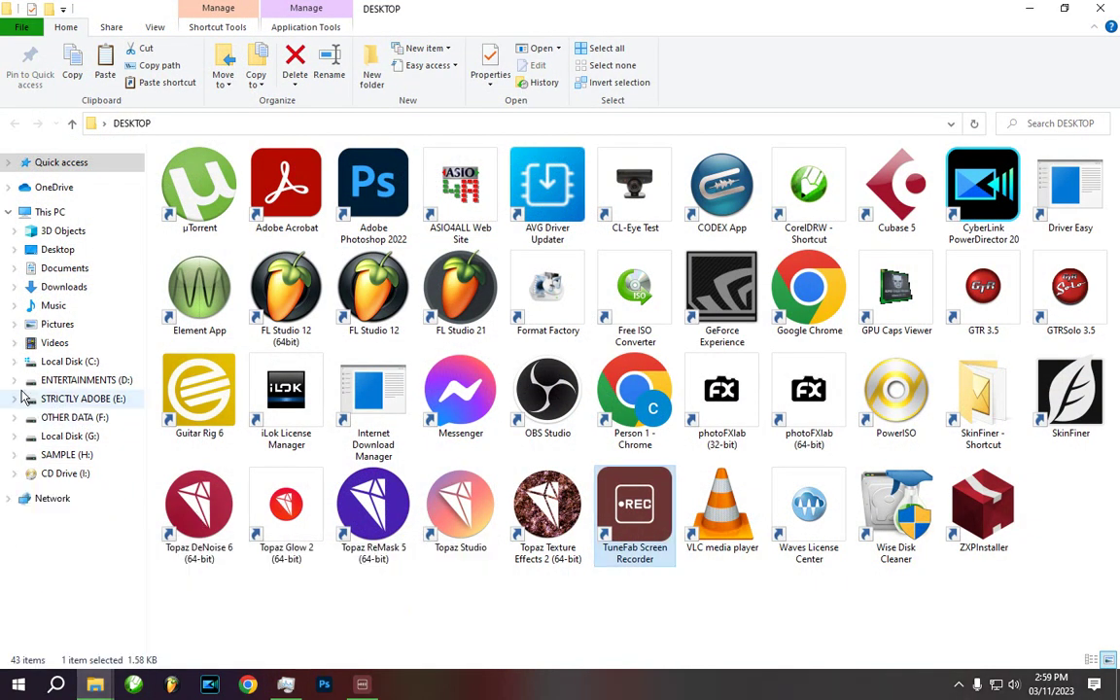
left_click(68, 361)
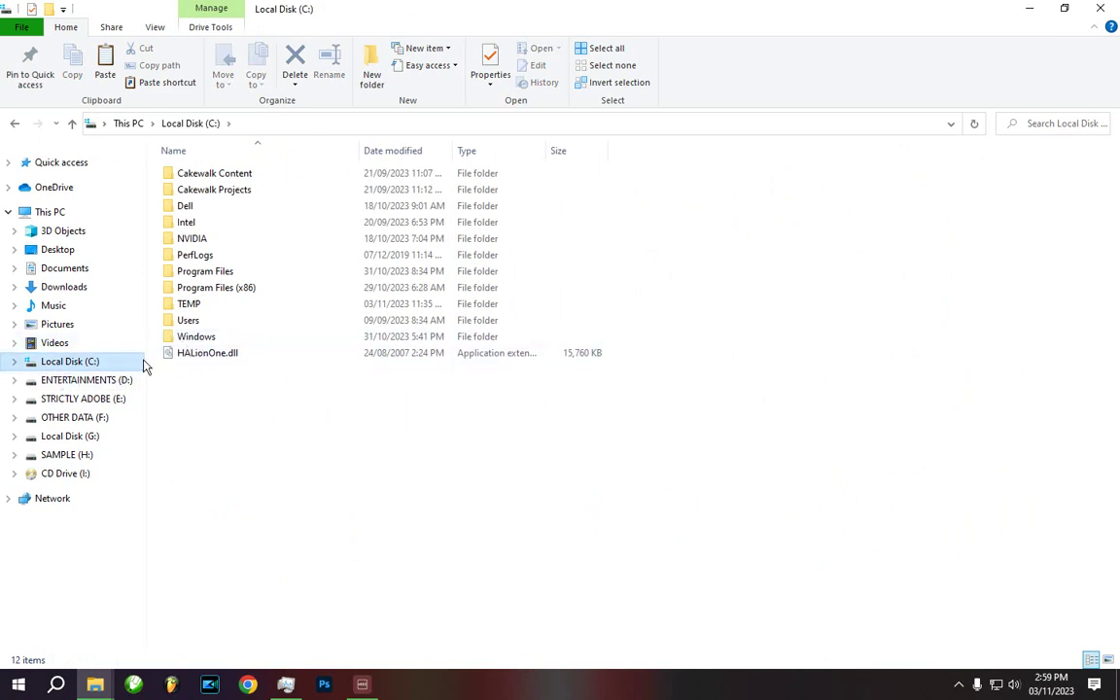
left_click(210, 277)
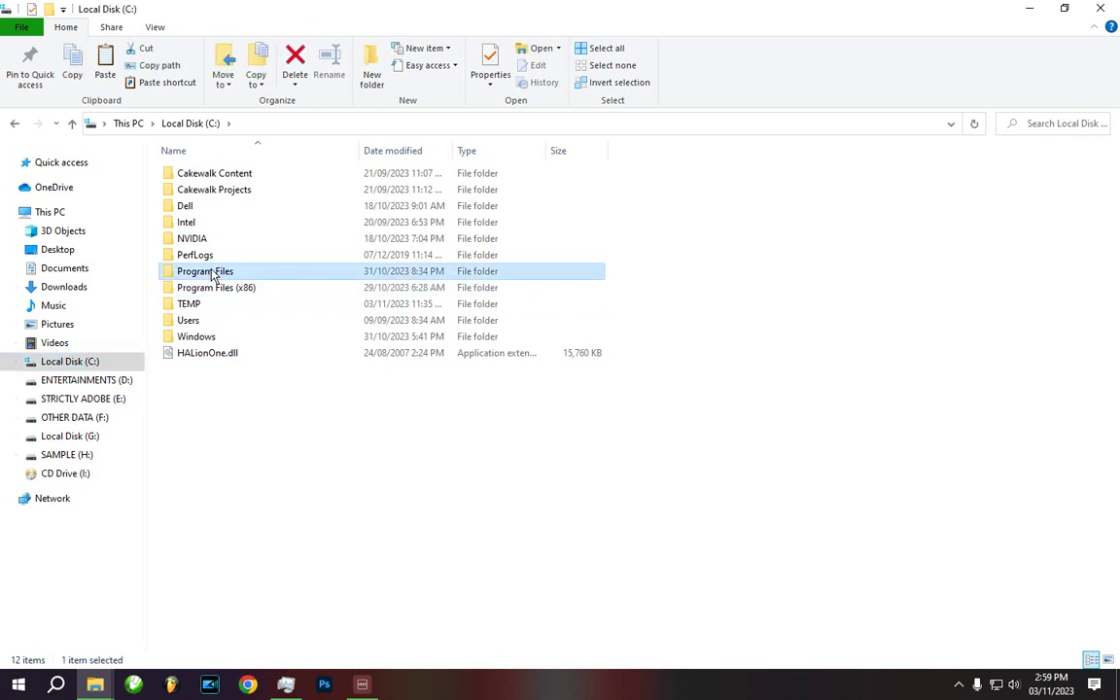
double_click(210, 273)
double_click(193, 175)
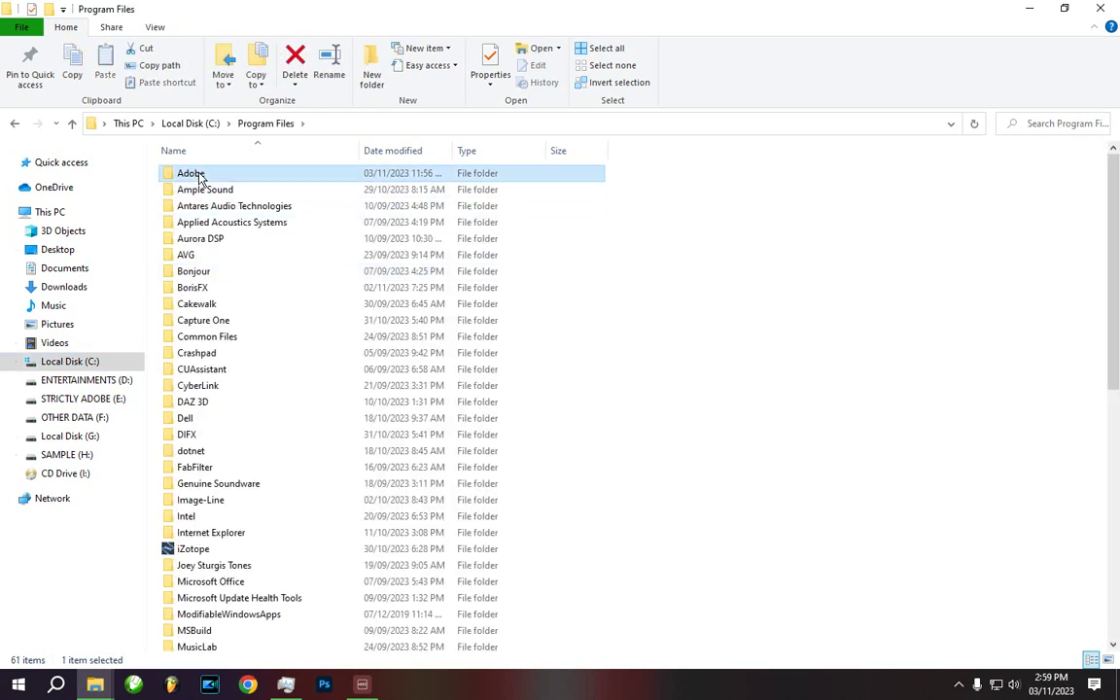
left_click(222, 192)
double_click(222, 192)
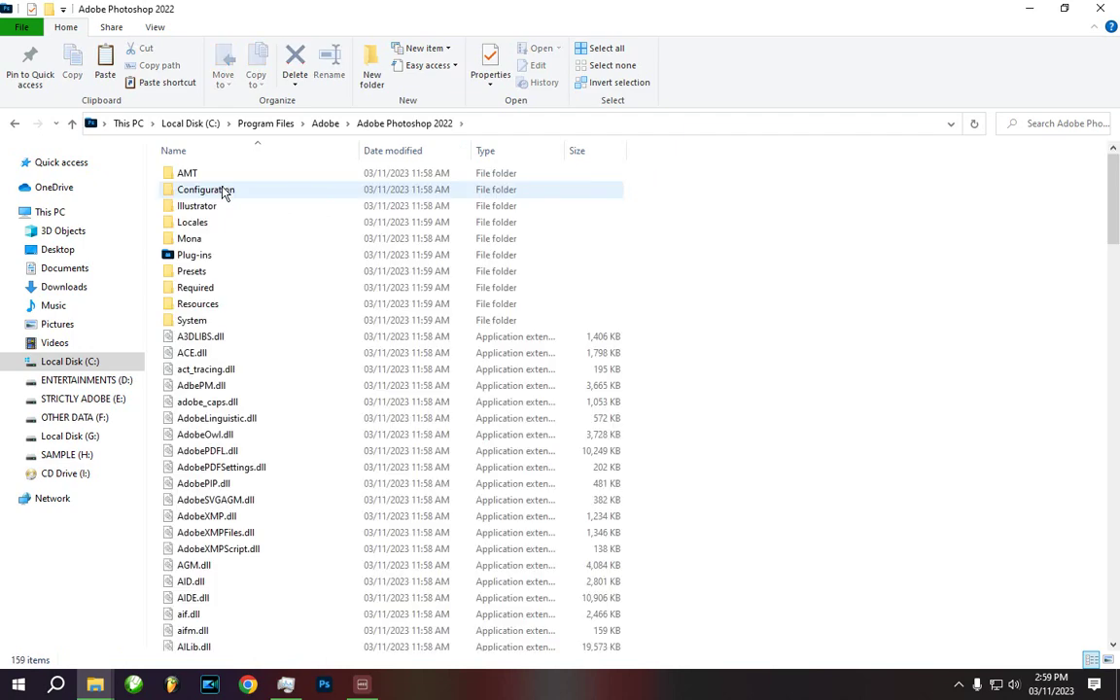
- Check the contents of the Resources folder, then copy the Resources folder
left_click(206, 308)
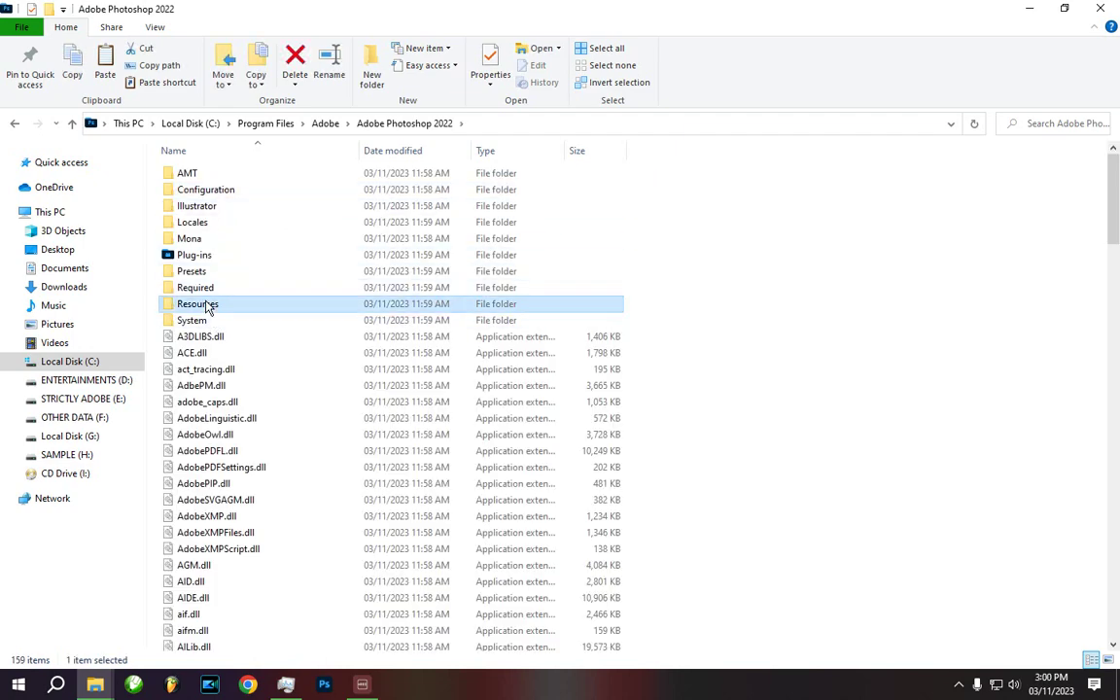
double_click(206, 307)
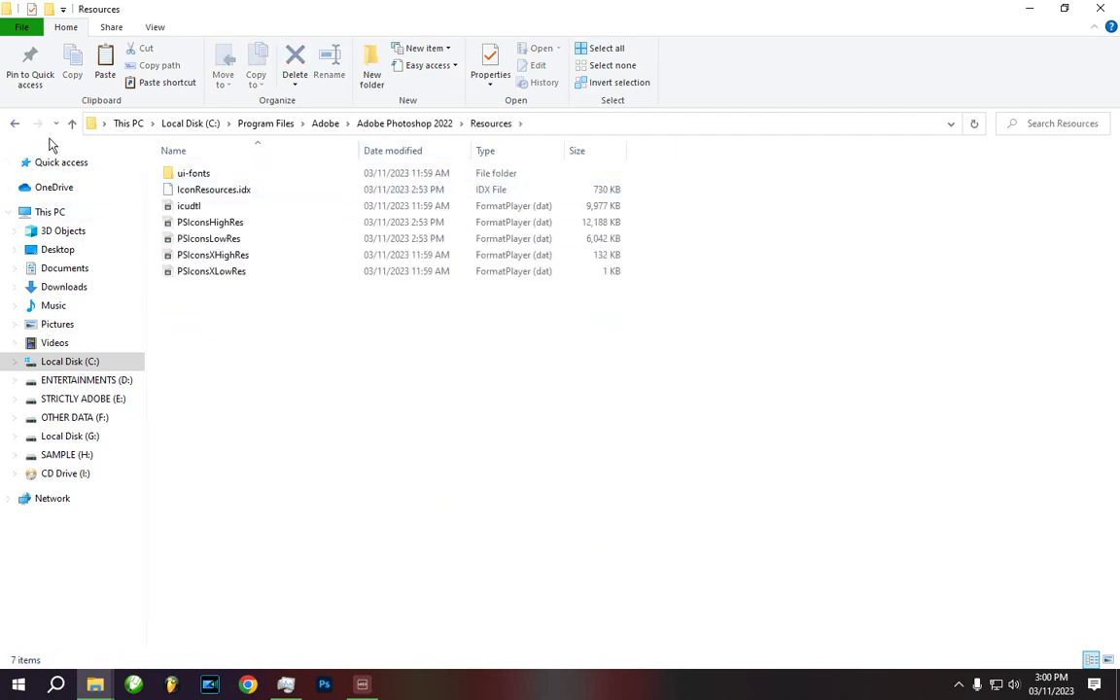
left_click(15, 124)
right_click(206, 307)
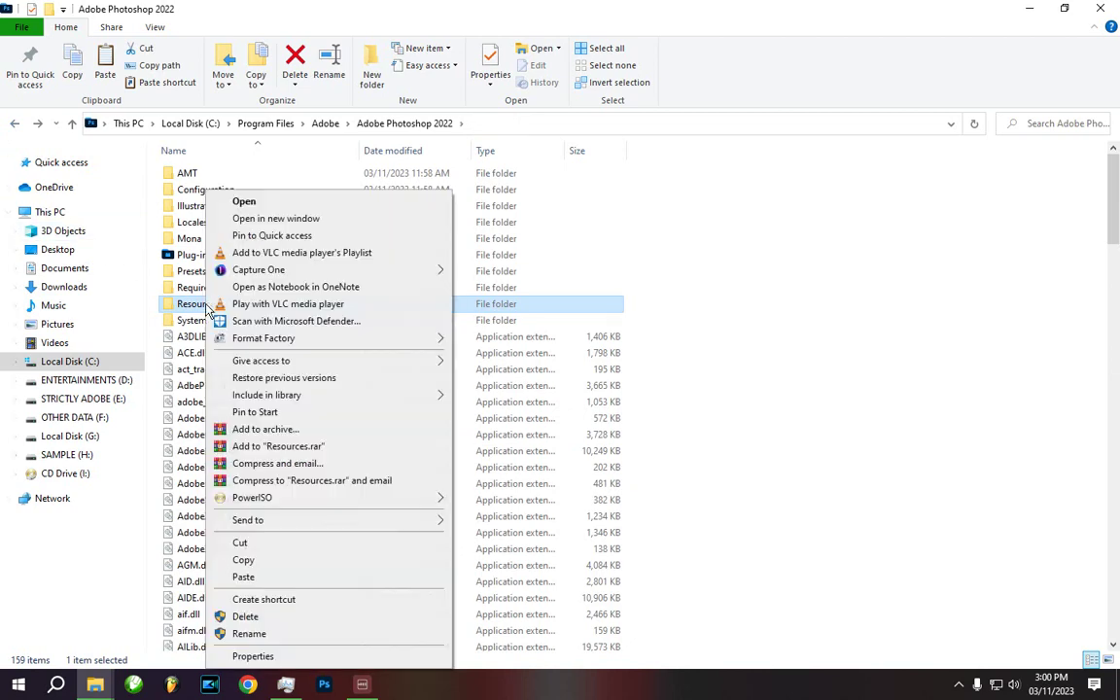
left_click(272, 561)
- Open the extractor's PsCC2018Icon folder in the New folder window and paste Resources there
mouse_move(95, 682)
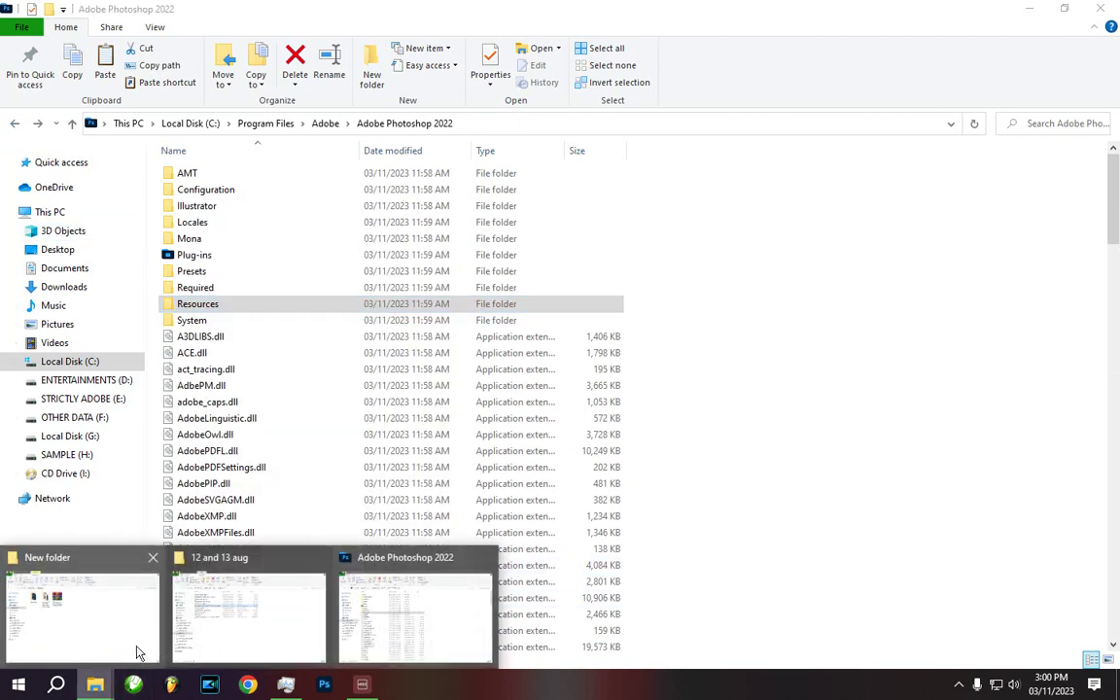
left_click(105, 608)
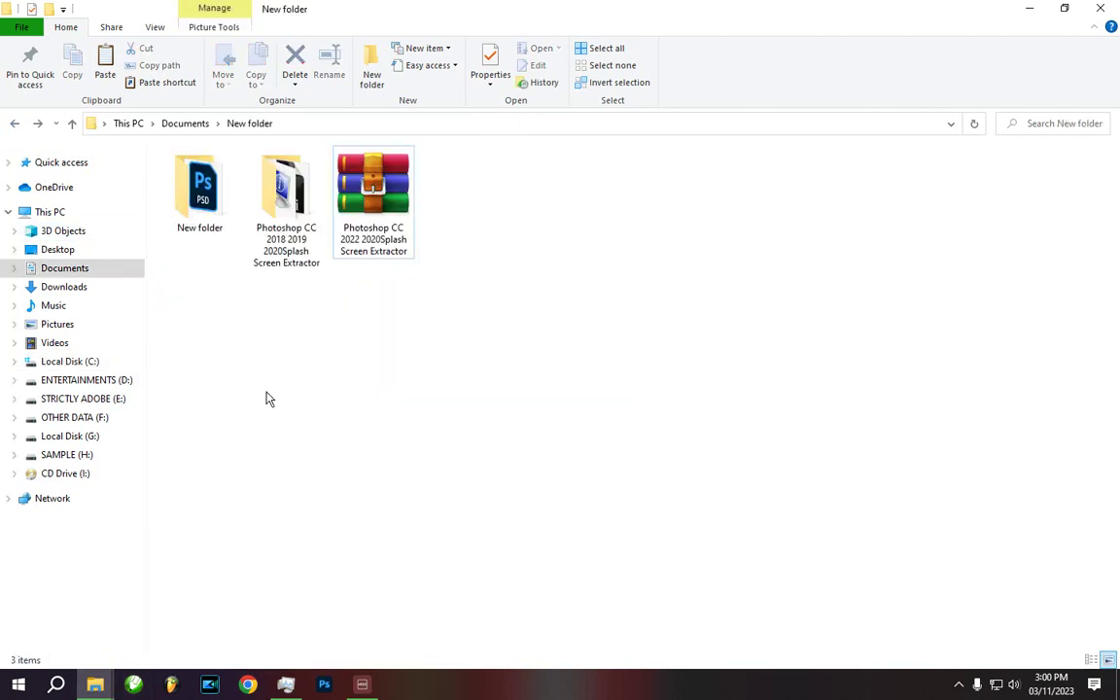
double_click(294, 226)
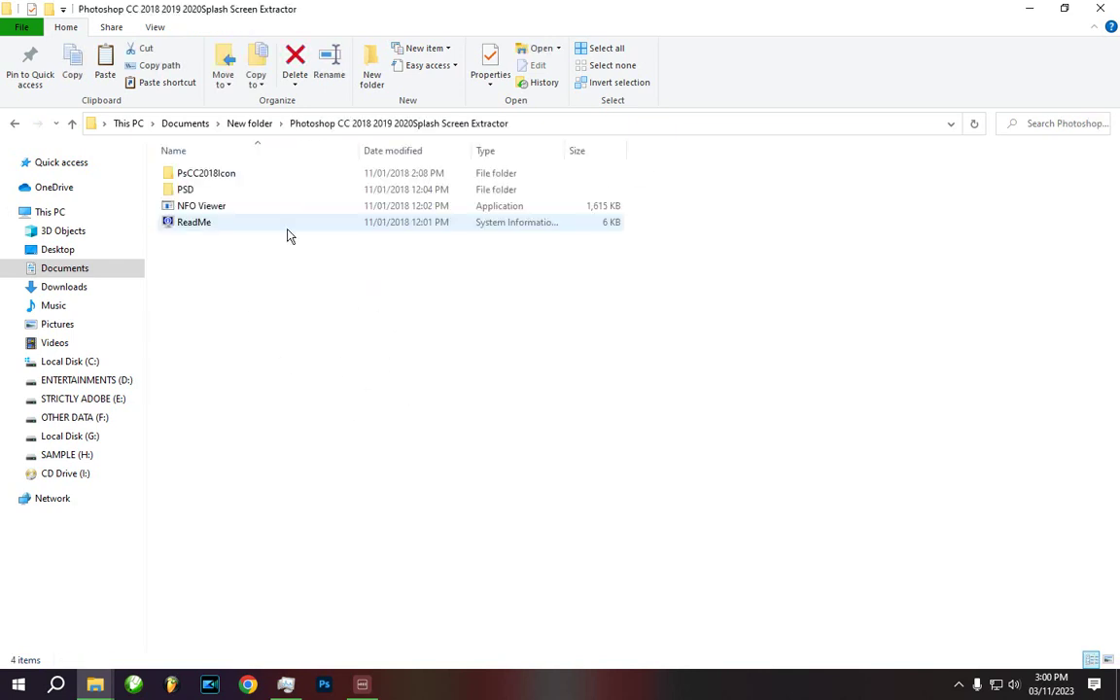
left_click(190, 189)
double_click(181, 172)
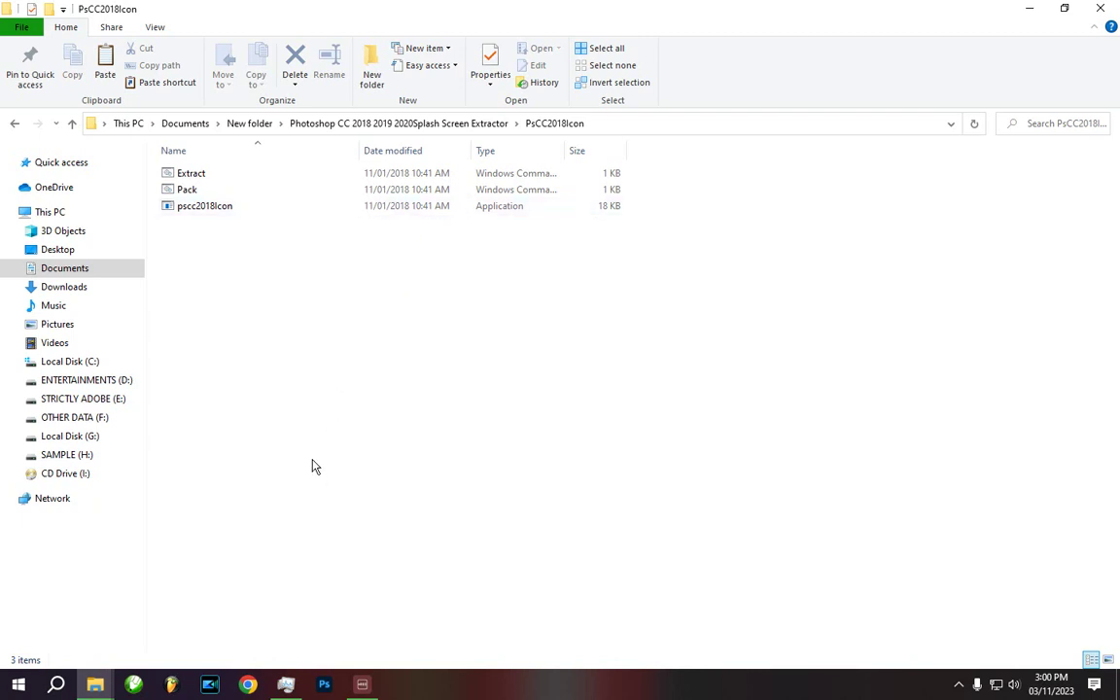
right_click(242, 238)
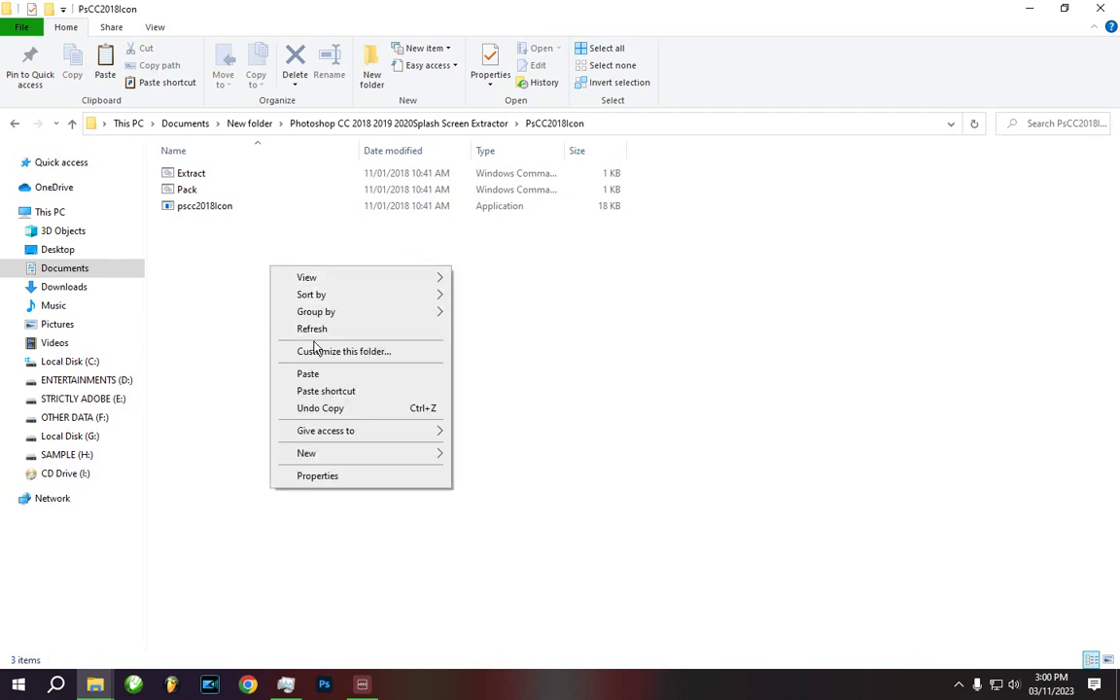
left_click(288, 335)
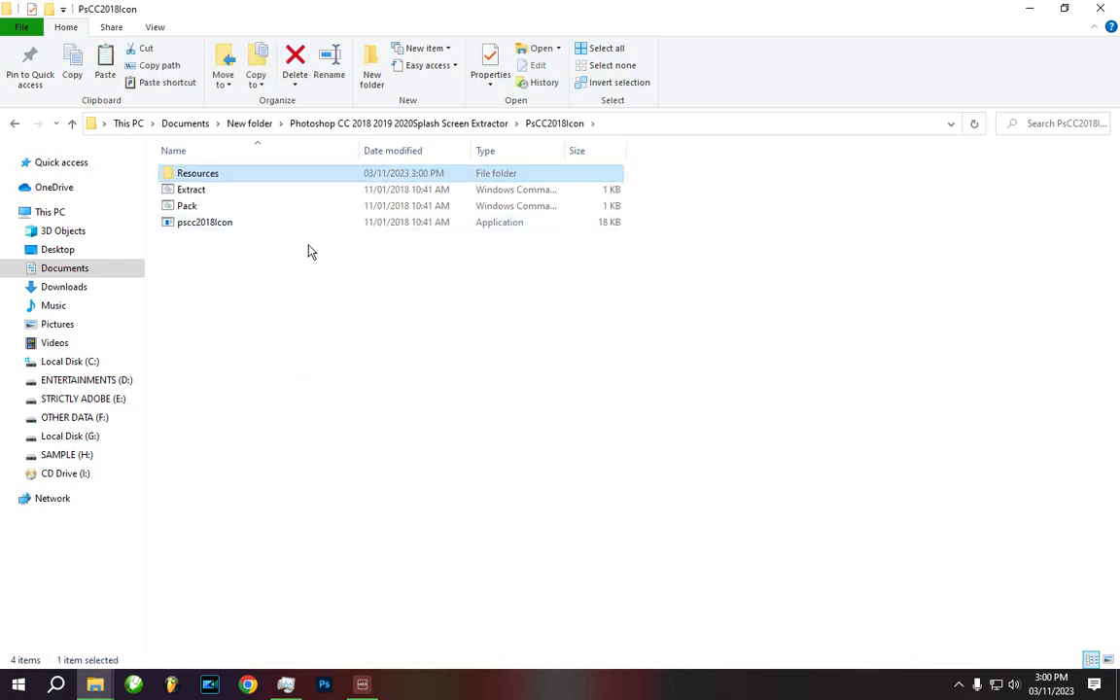
left_click(345, 278)
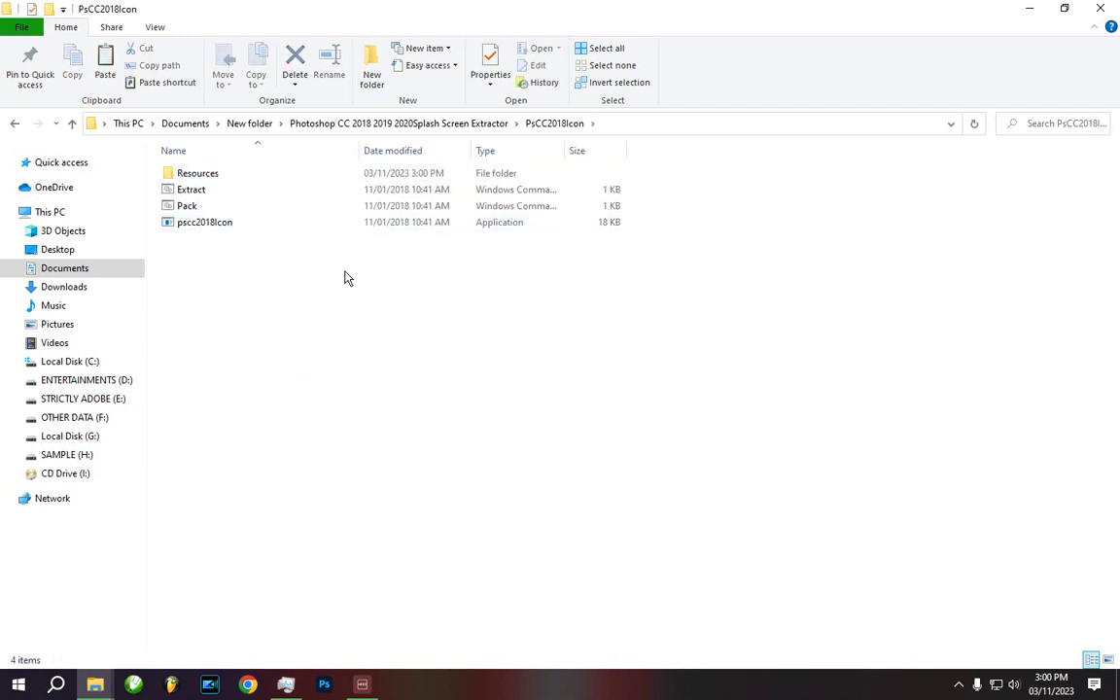
- Run the Extract script, then open the newly created Work folder
double_click(185, 189)
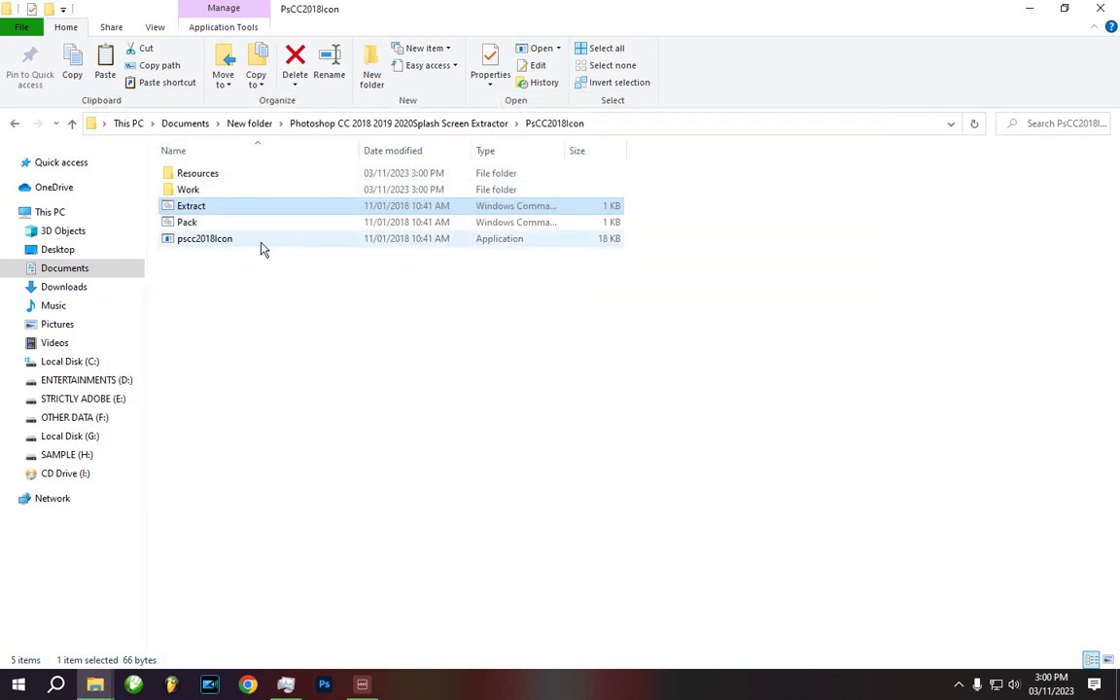
double_click(212, 175)
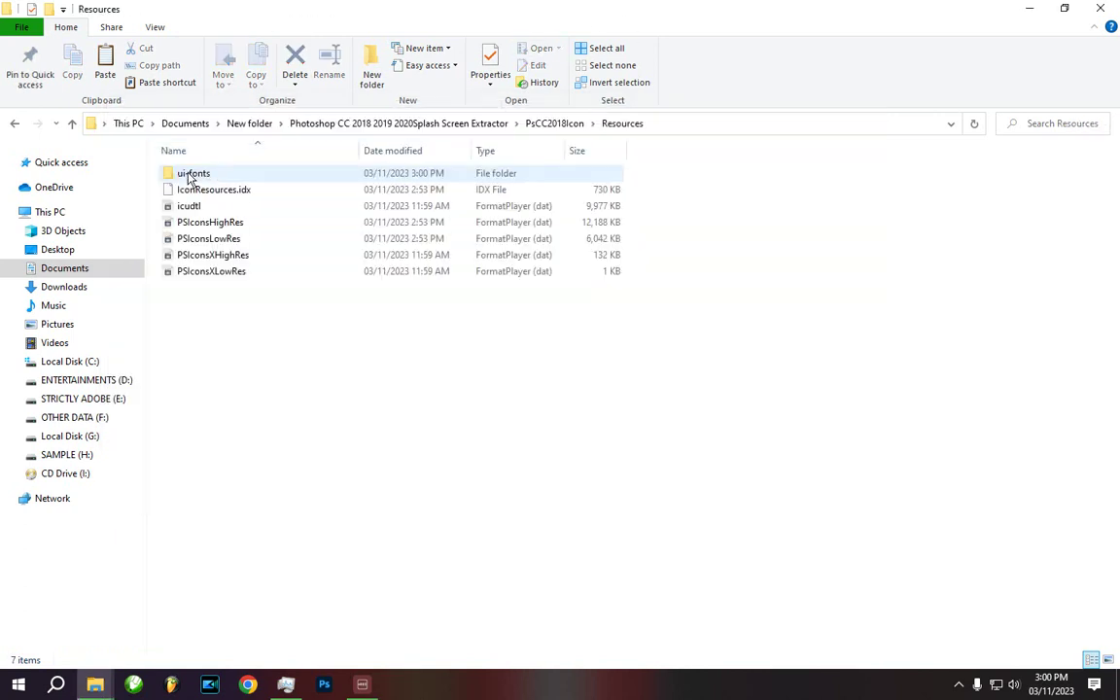
left_click(15, 123)
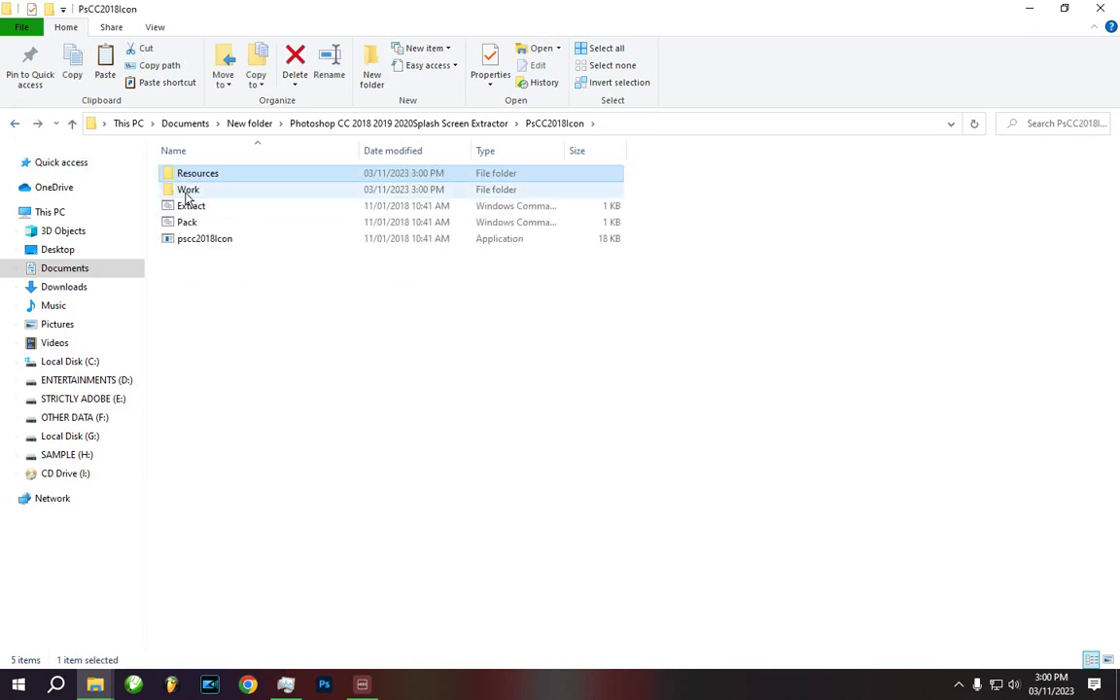
left_click(188, 192)
double_click(188, 191)
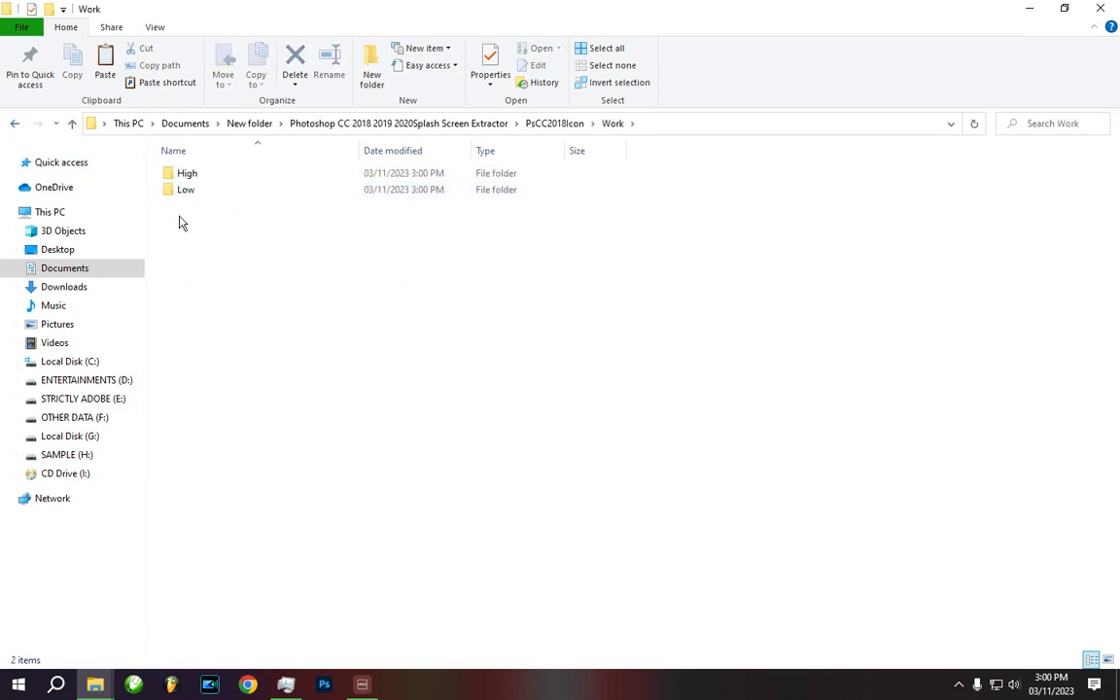
- Open the Low folder and search it for 'splash'
double_click(182, 191)
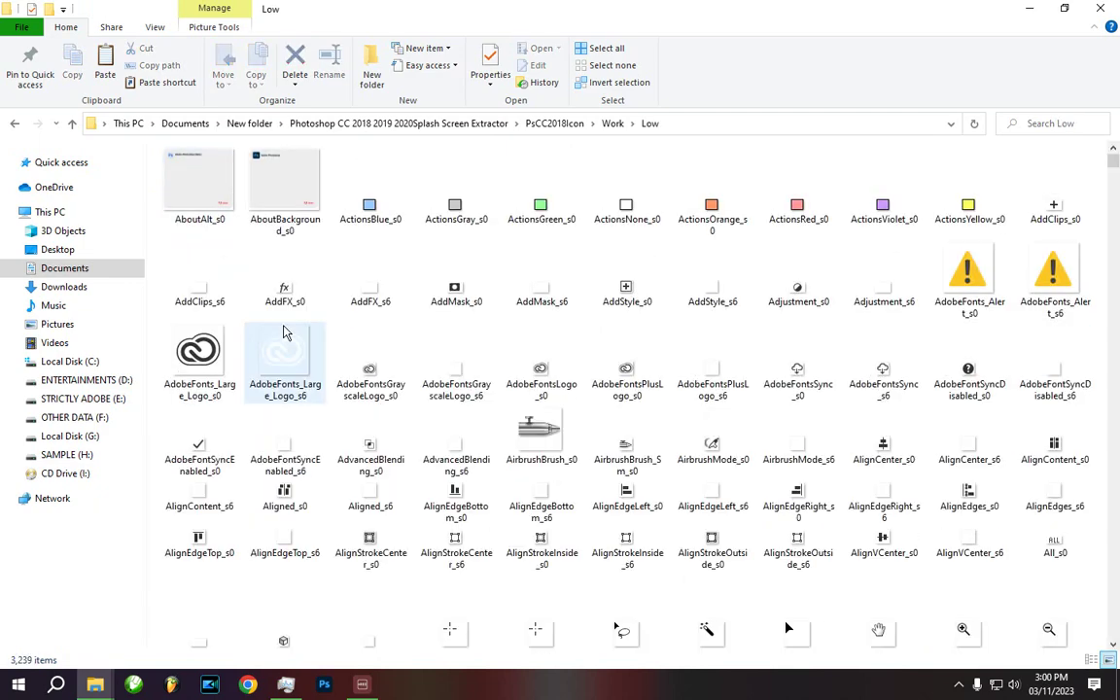
scroll(283, 325, "down", 20)
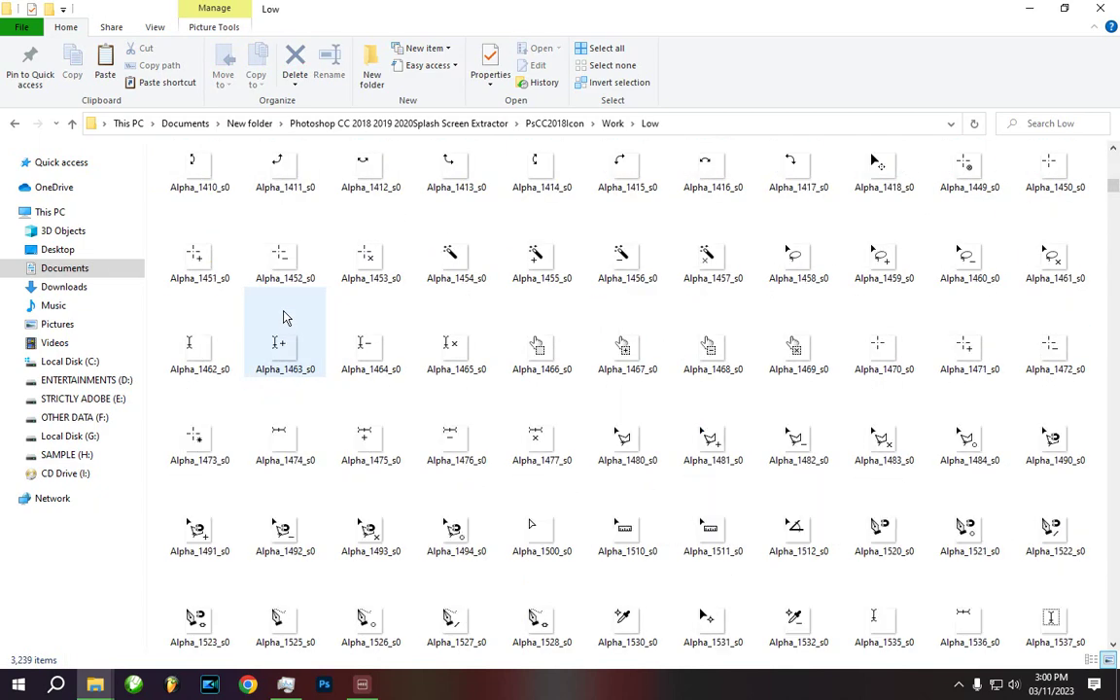
scroll(284, 316, "down", 20)
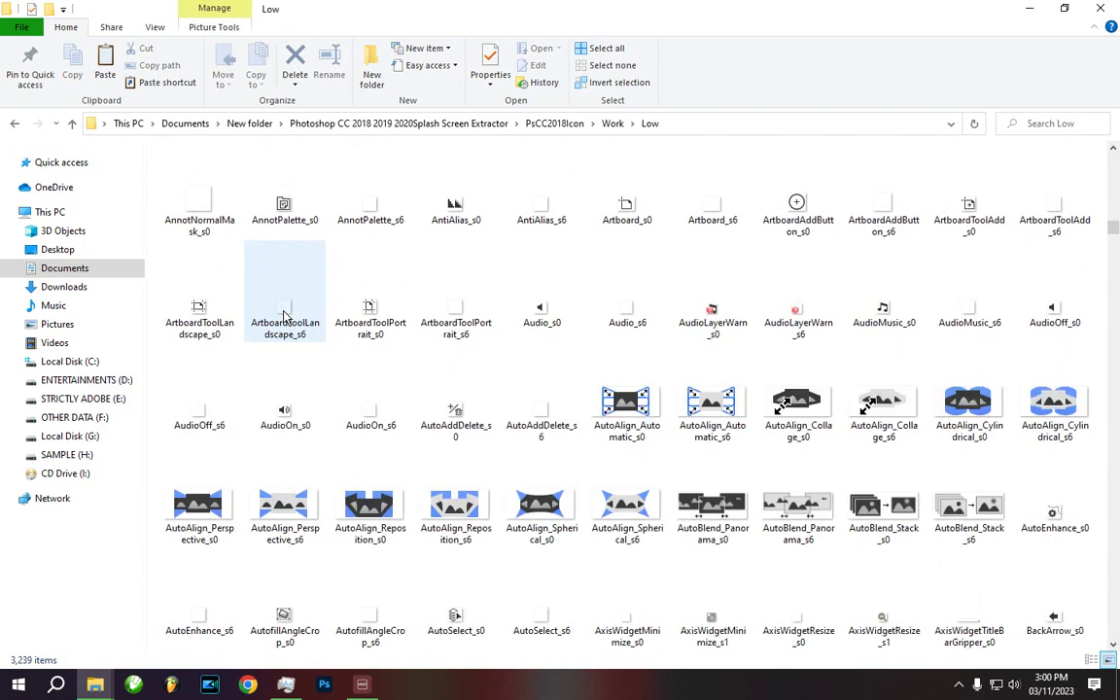
left_click(1039, 126)
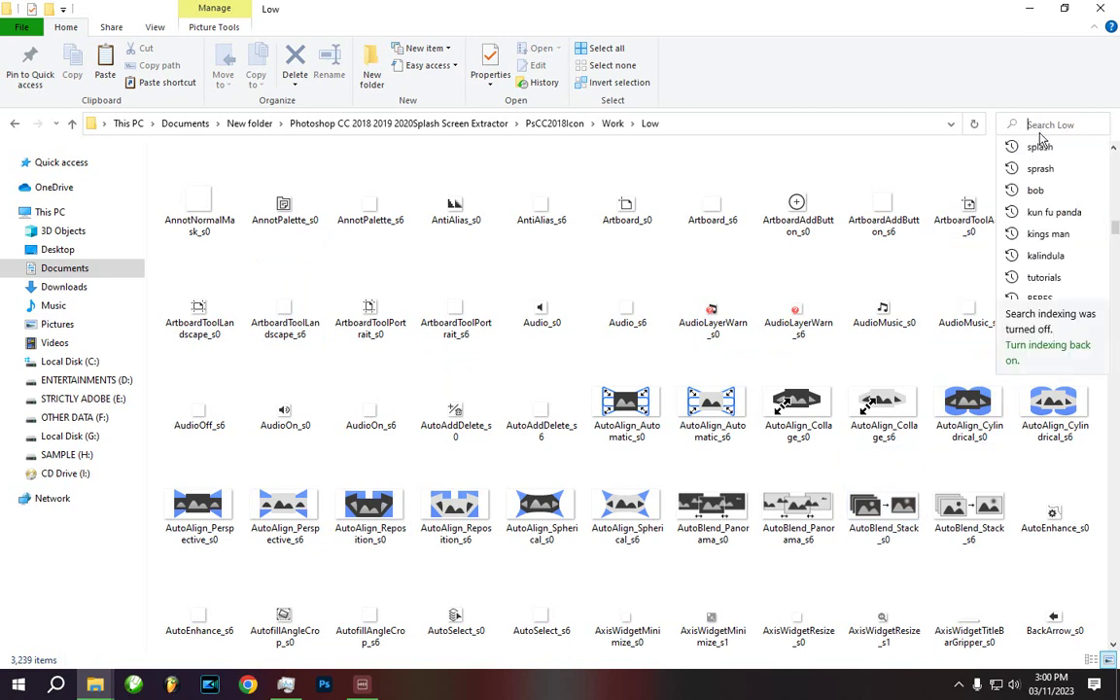
type("spl")
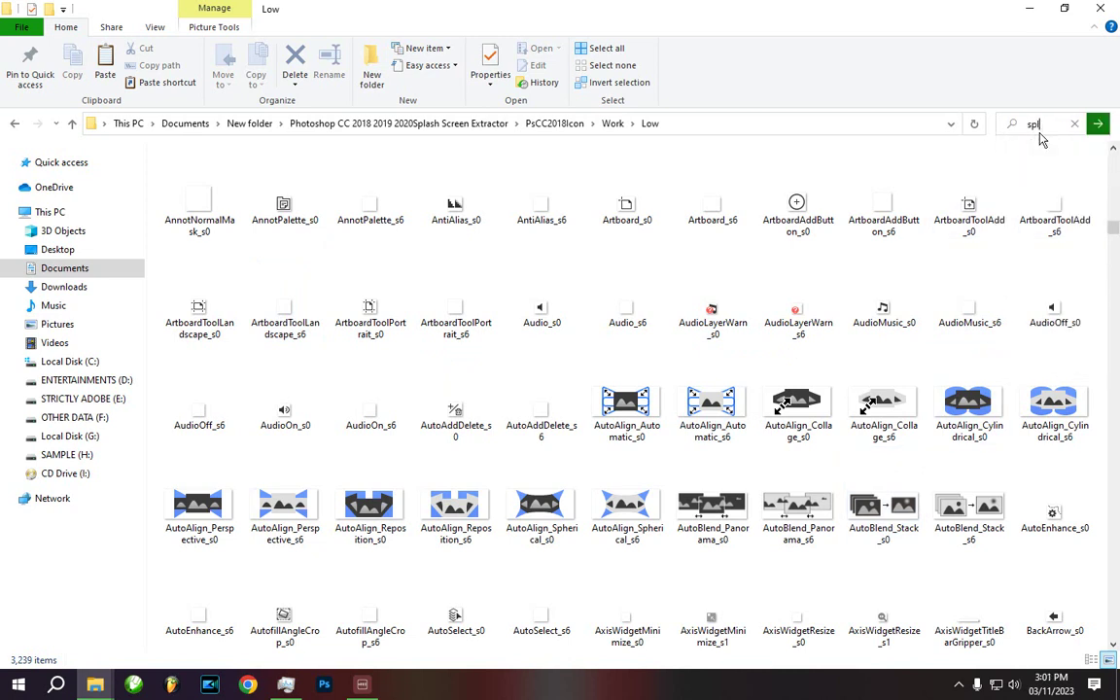
type("asa")
key("BackSpace")
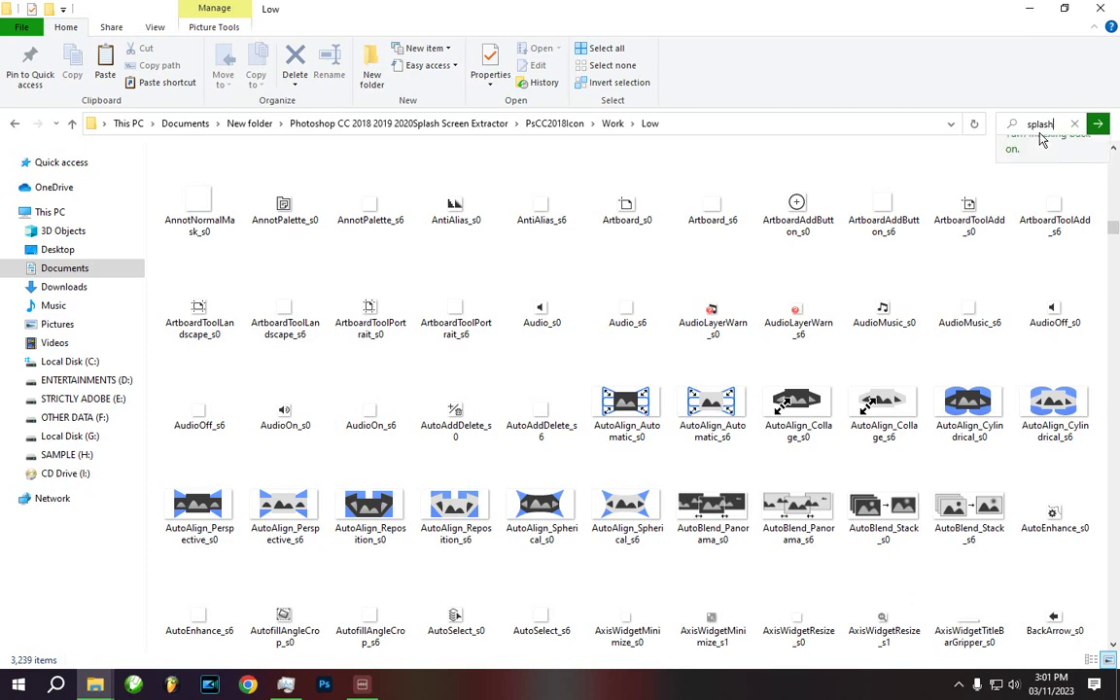
type("h")
key("Return")
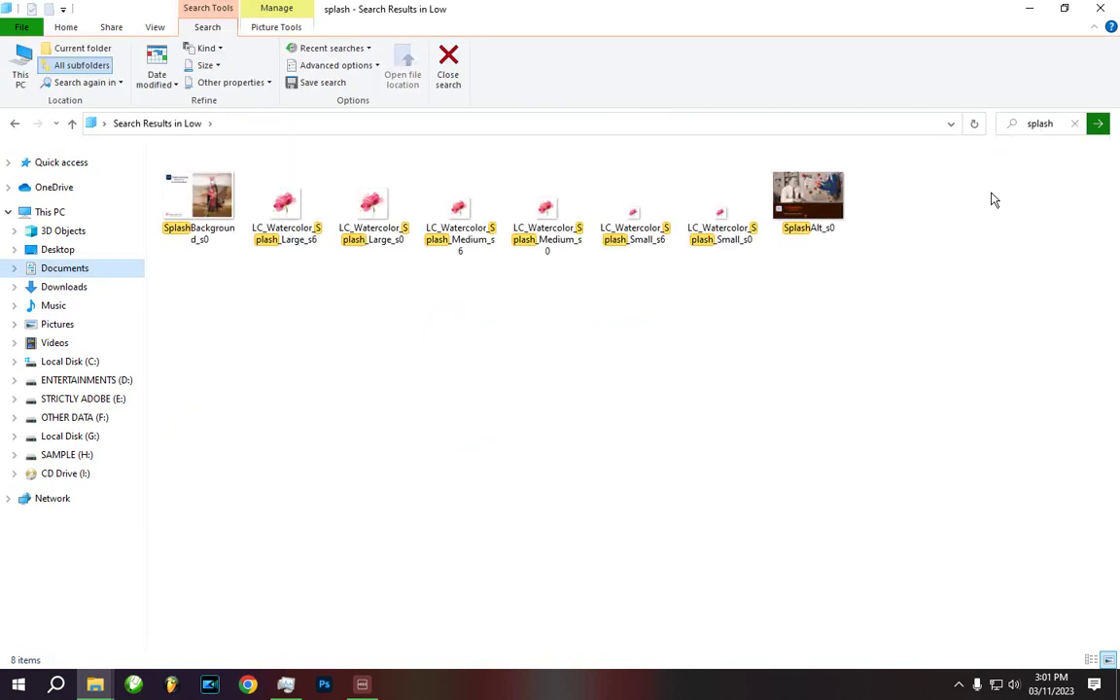
- Preview SplashBackground_s0 in Photos, then copy the SplashBackground_s0 file
left_click(192, 224)
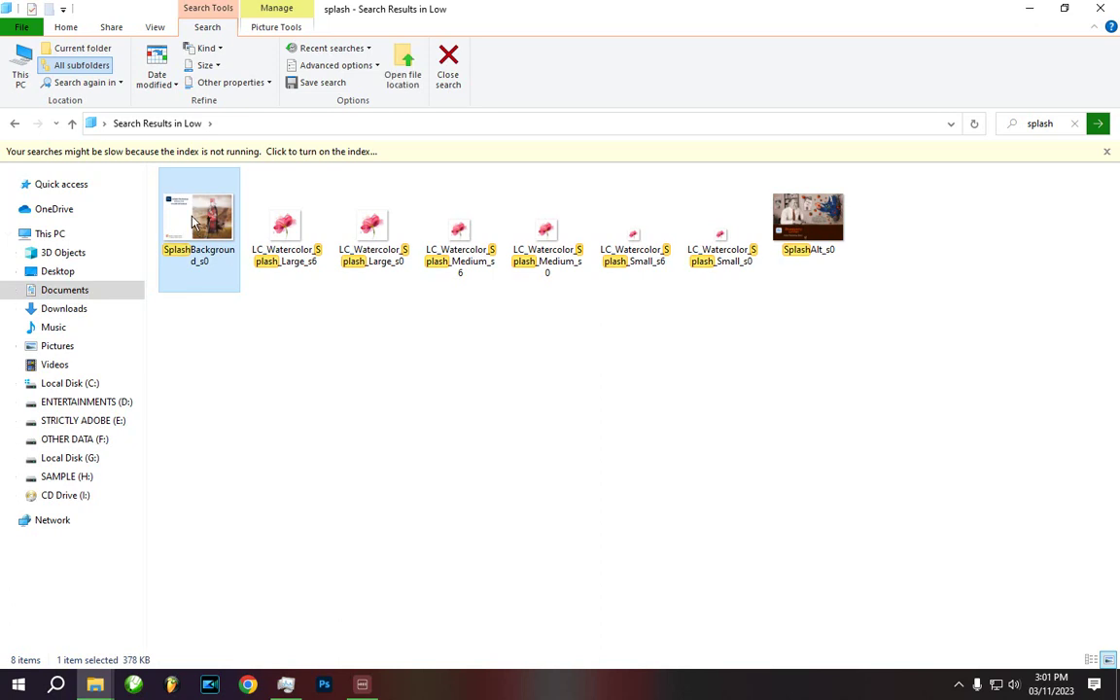
double_click(191, 223)
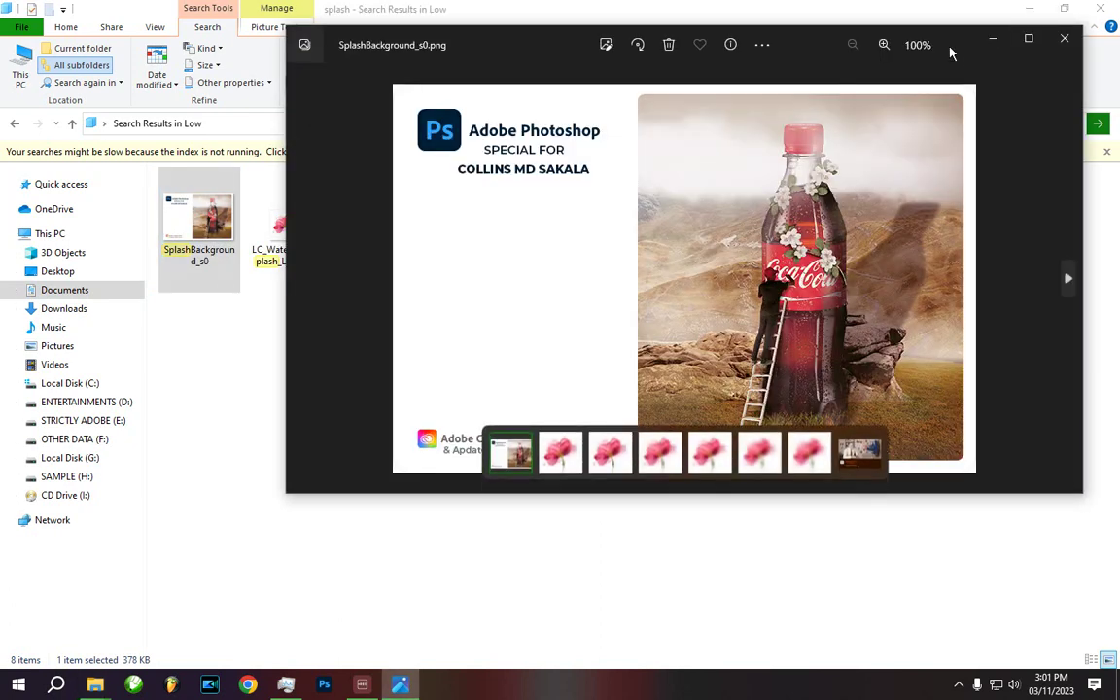
left_click(1001, 41)
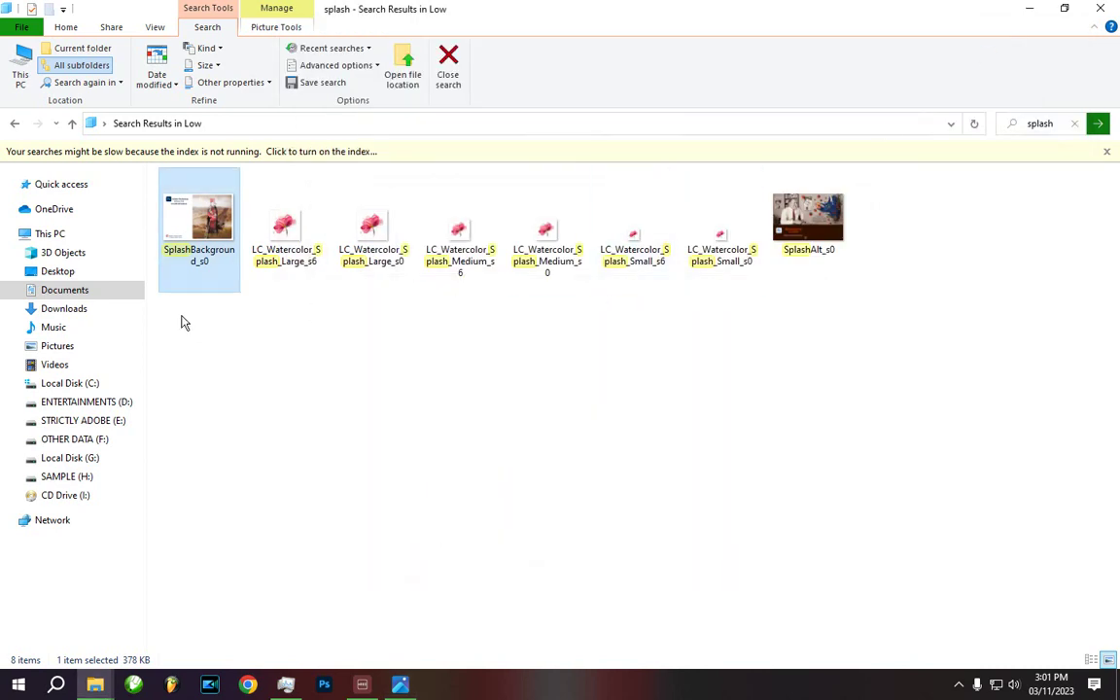
right_click(216, 225)
left_click(294, 553)
- Paste SplashBackground_s0 onto the desktop and launch Photoshop
left_click(1030, 9)
left_click(1037, 8)
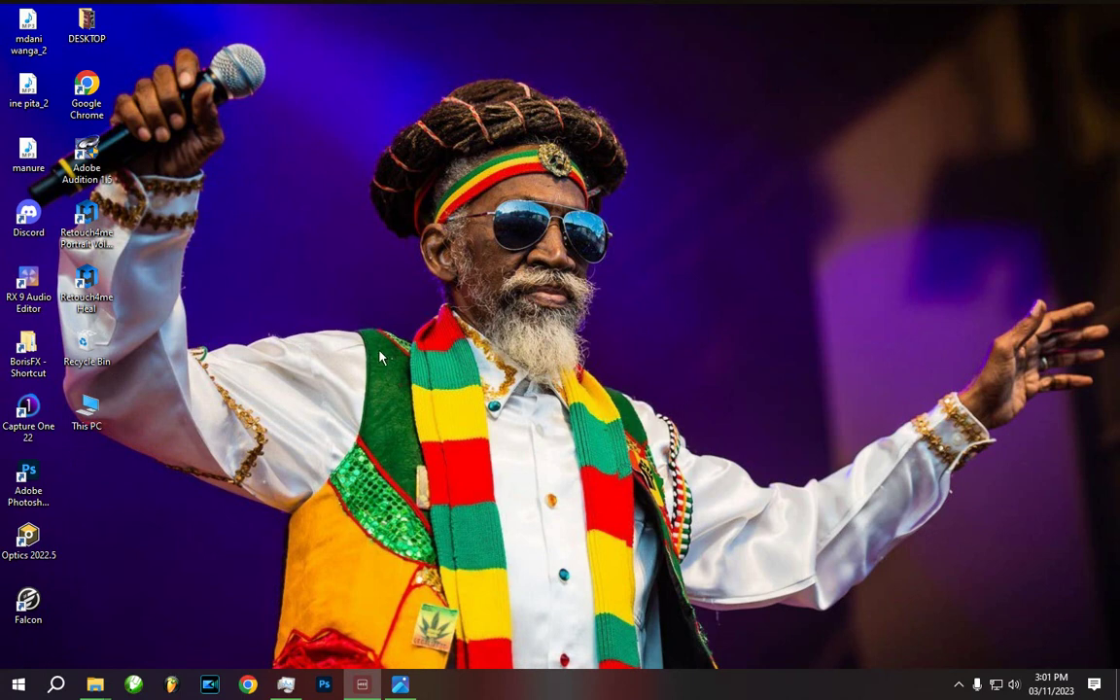
right_click(255, 278)
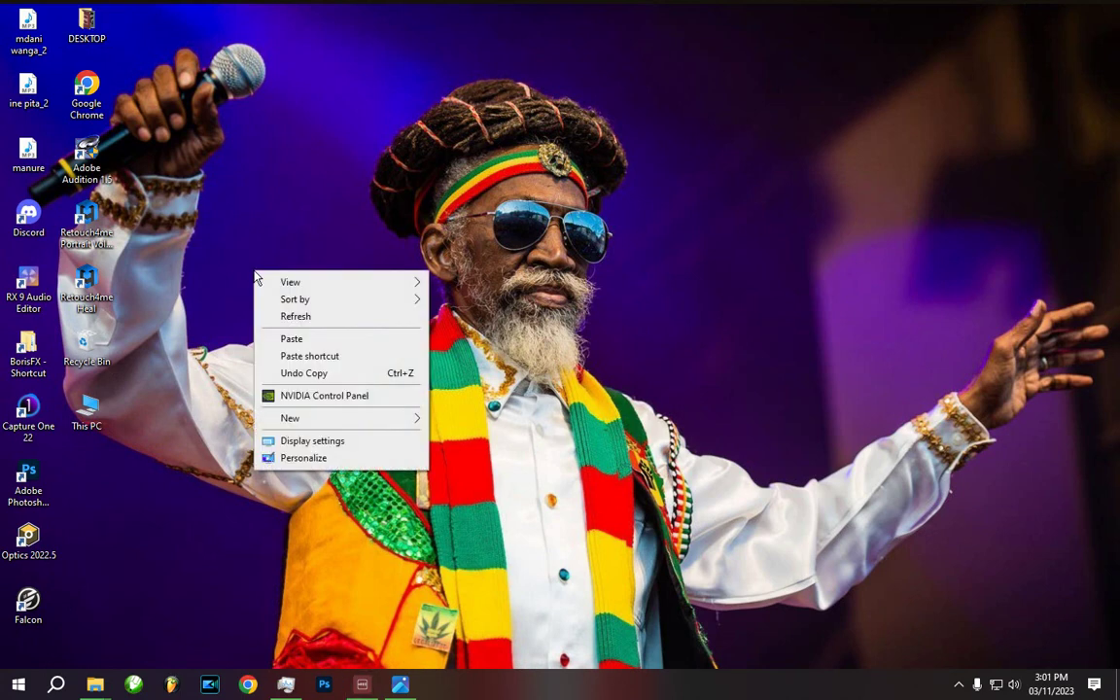
left_click(281, 339)
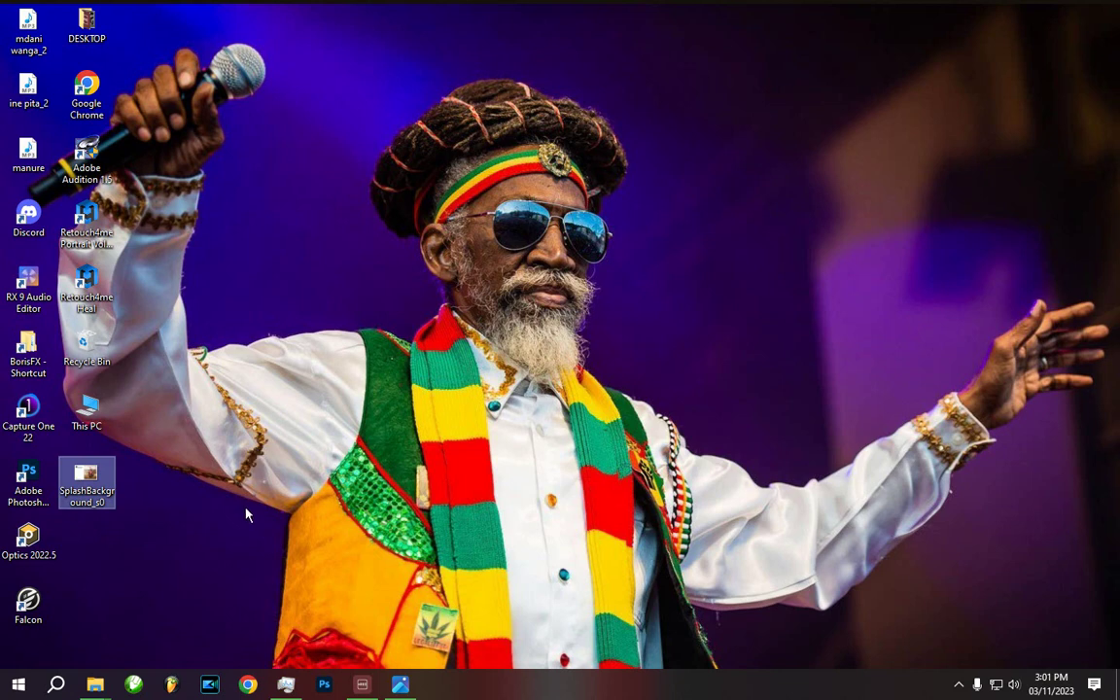
left_click(324, 686)
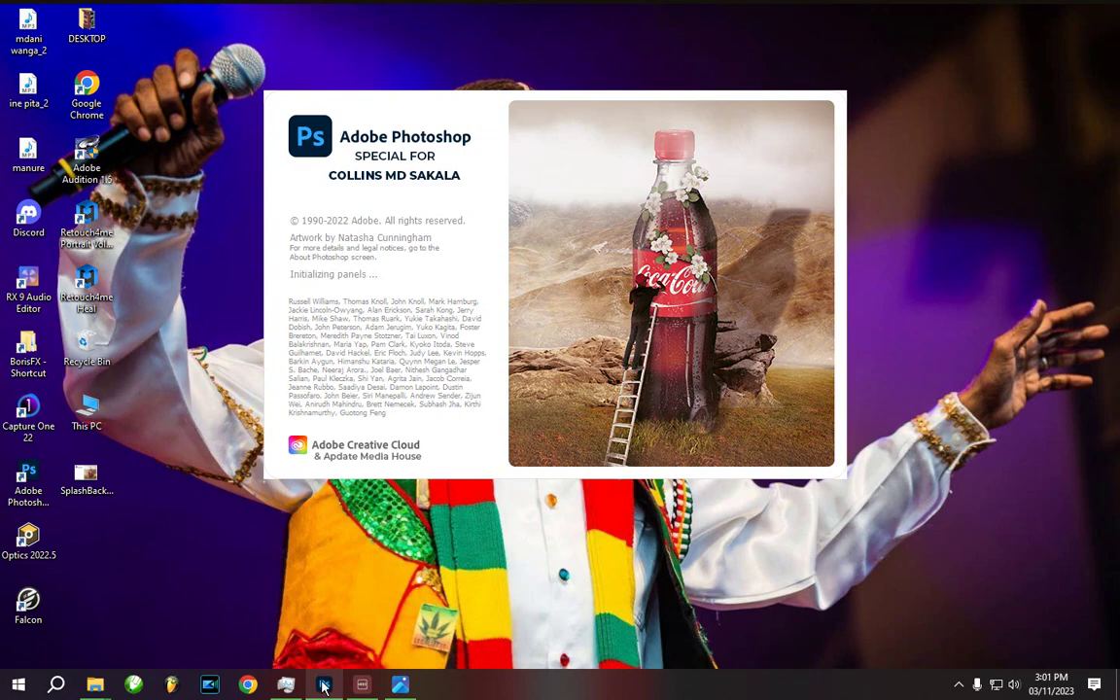
- Dismiss the graphics compatibility warning and drag SplashBackground_s0 from the desktop into Photoshop
left_click(324, 686)
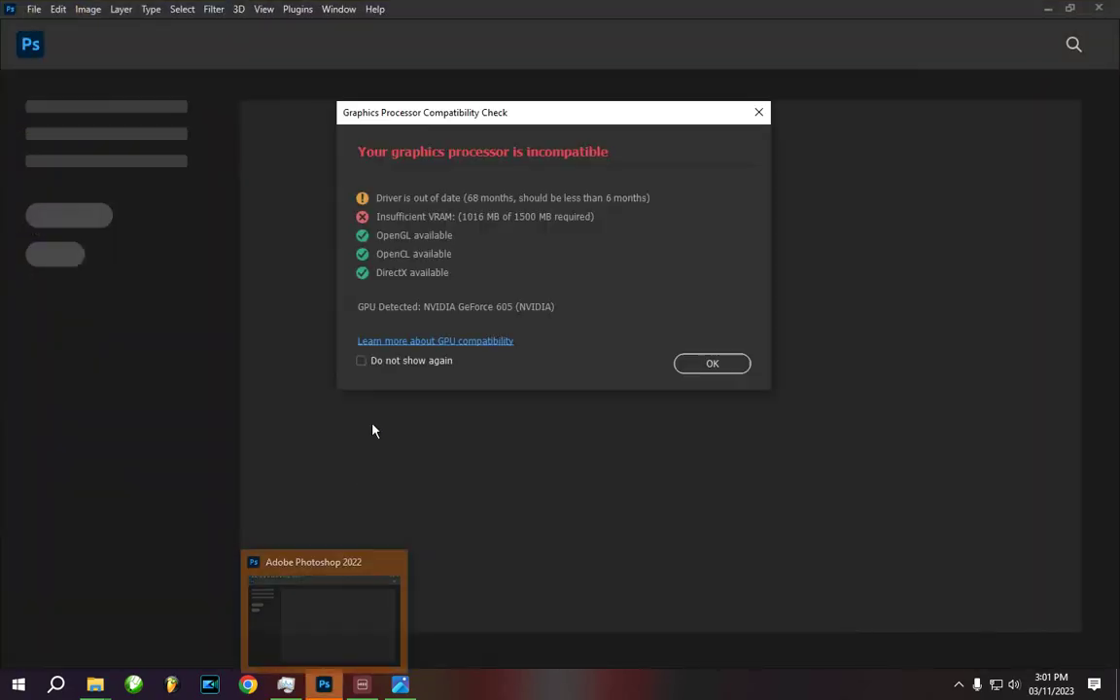
left_click(727, 359)
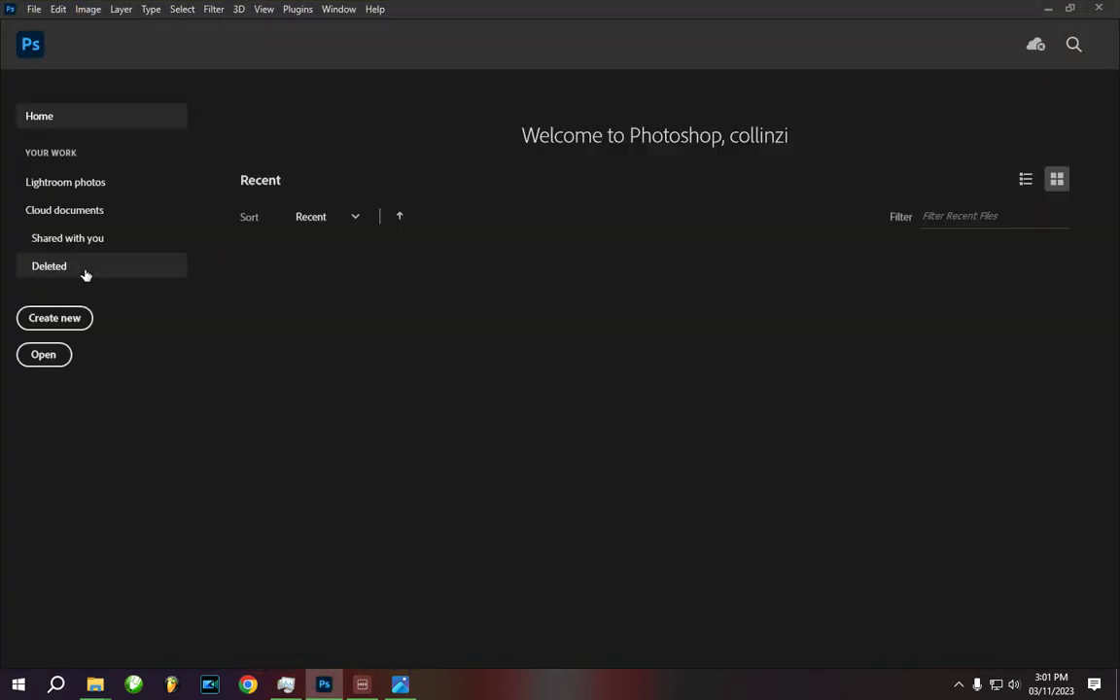
left_click(1047, 8)
left_click_drag(109, 497, 237, 507)
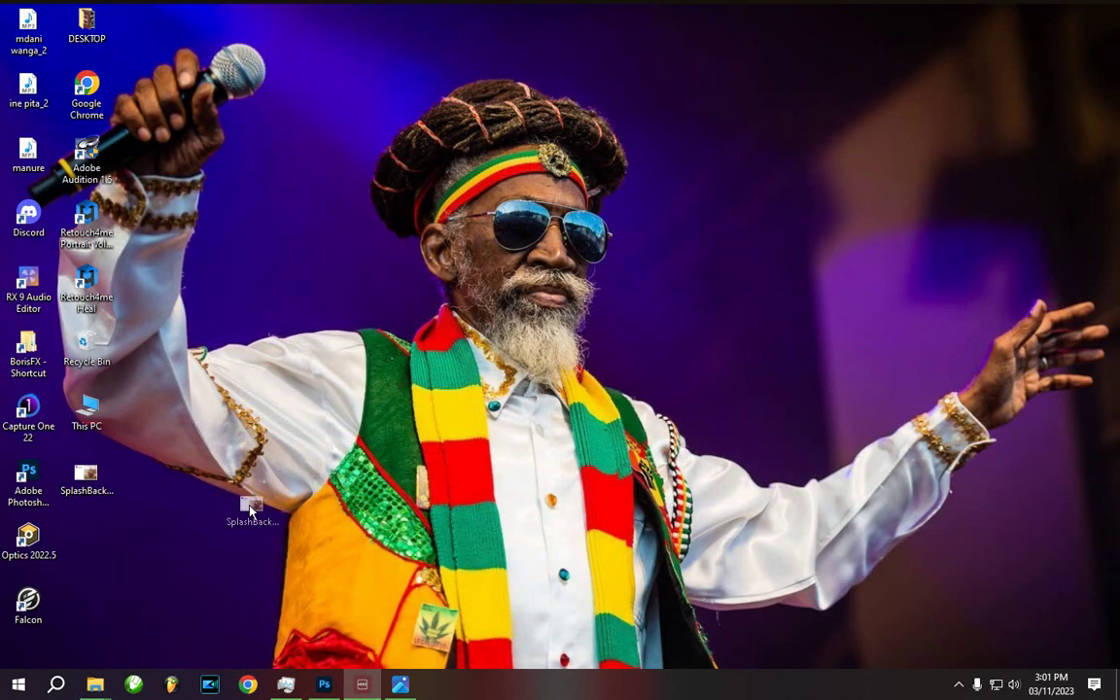
left_click_drag(321, 533, 341, 451)
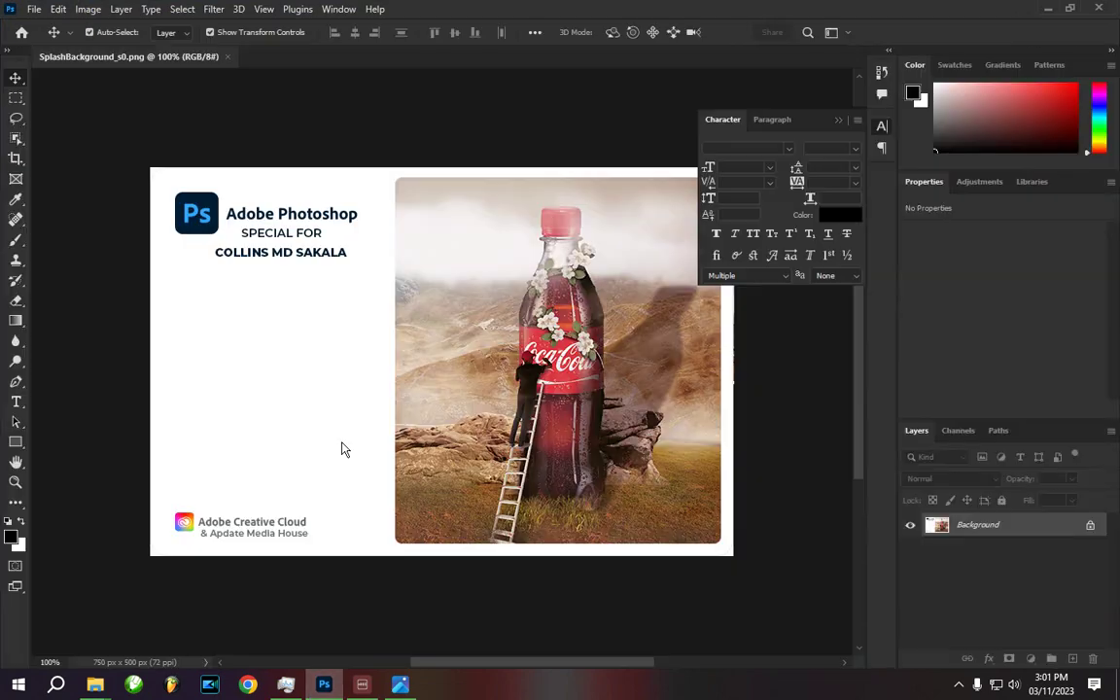
- Cover the bottle photo with a black 425 x 474 px Rectangle 1 shape
left_click(844, 119)
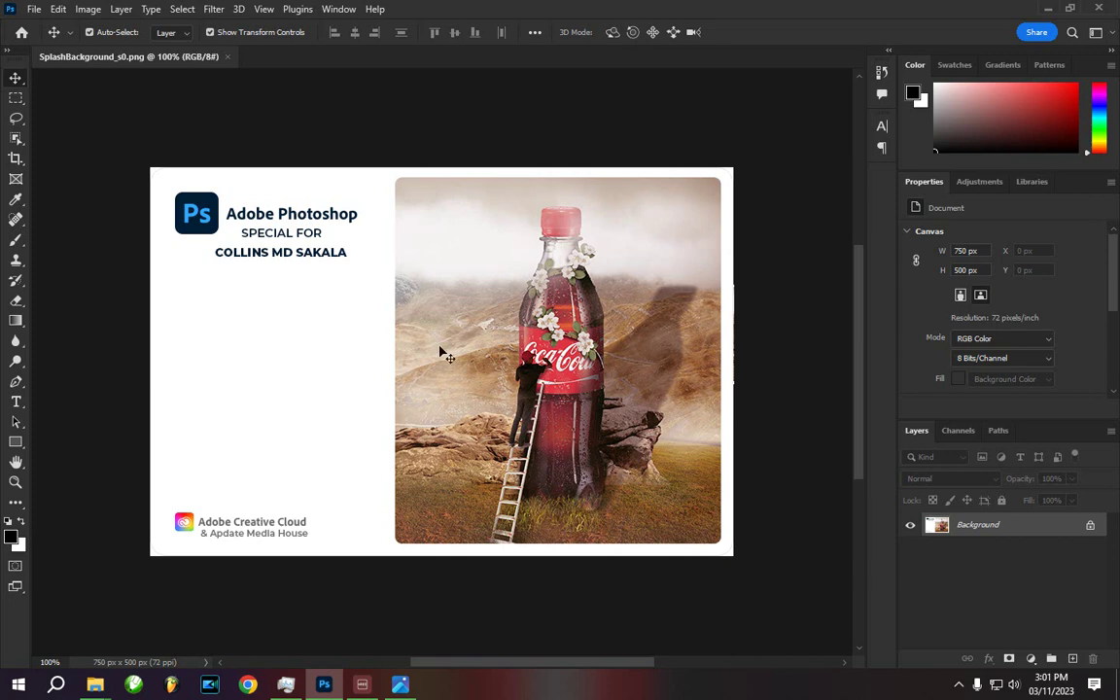
scroll(433, 231, "down", 2)
scroll(390, 395, "up", 1)
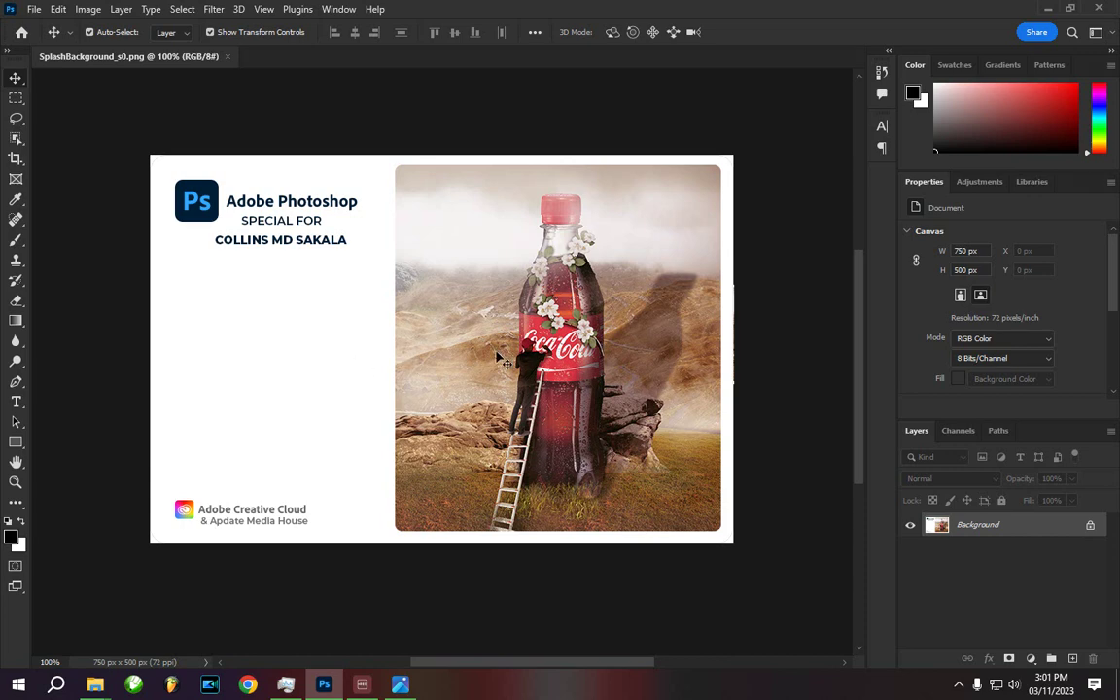
scroll(498, 359, "down", 1)
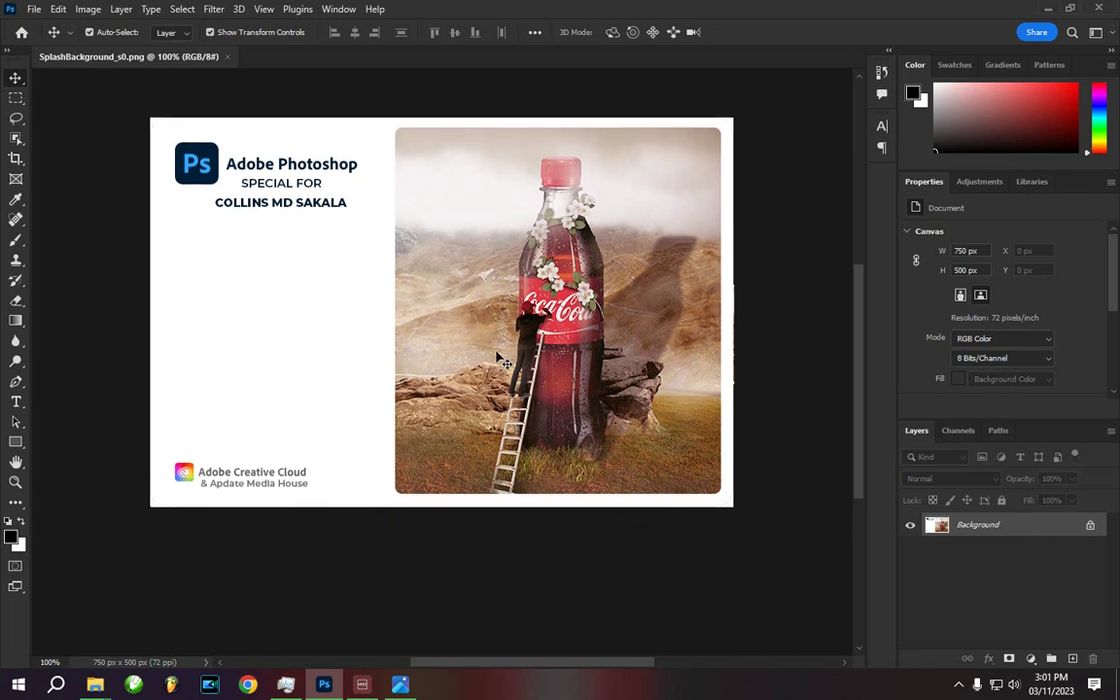
scroll(467, 323, "up", 1)
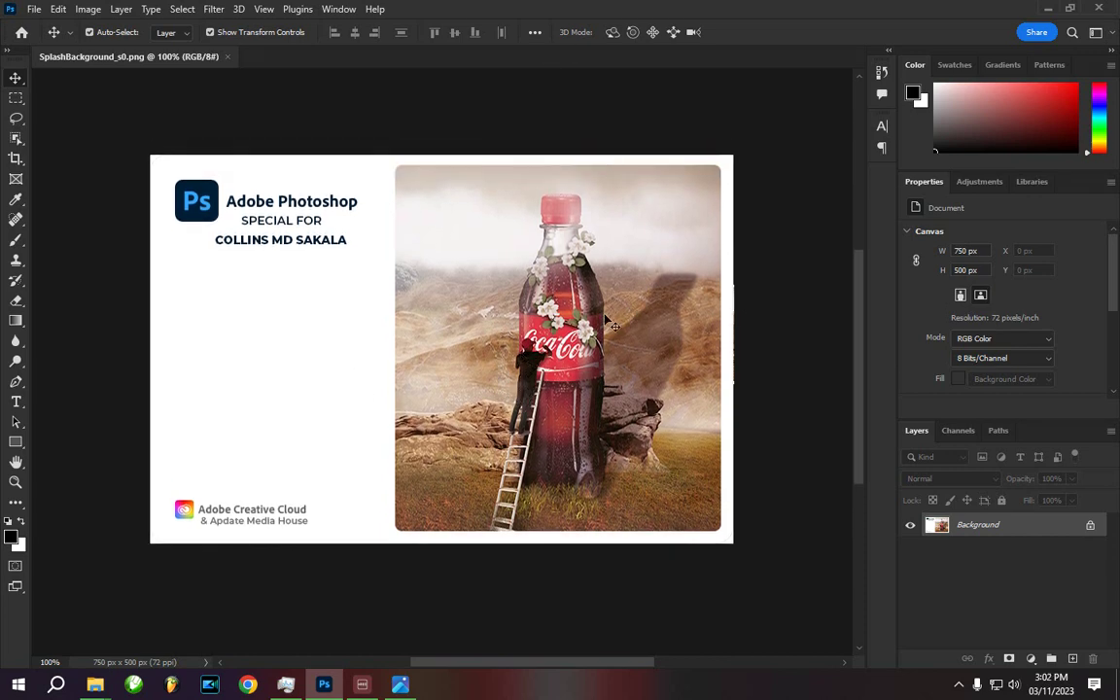
left_click(16, 441)
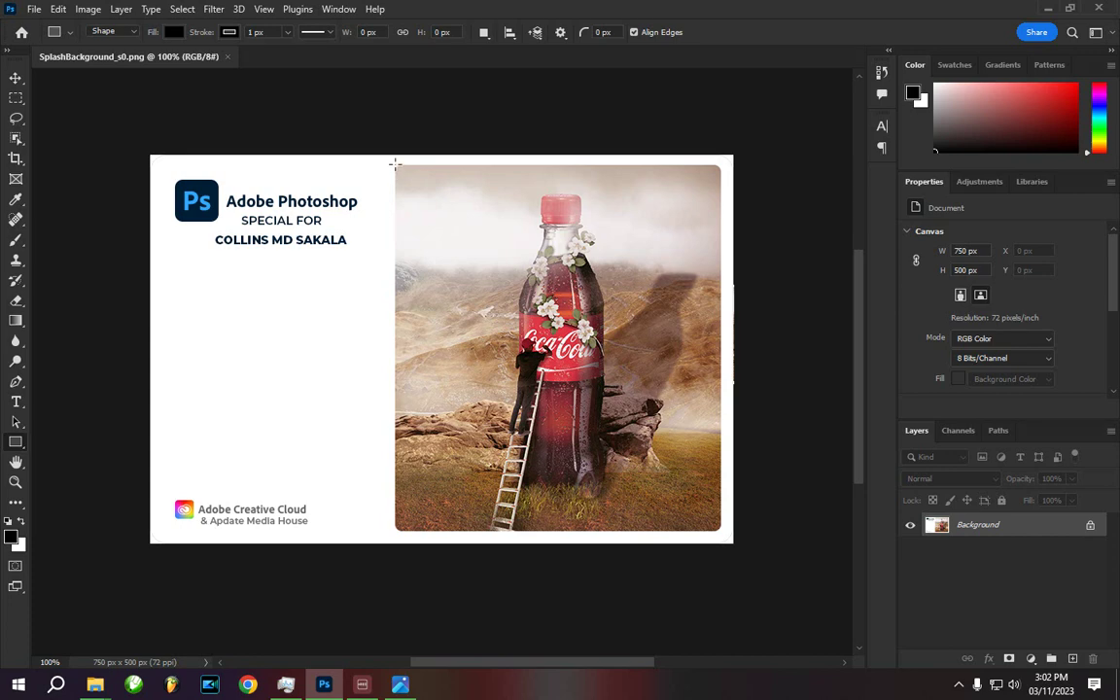
left_click_drag(391, 164, 721, 531)
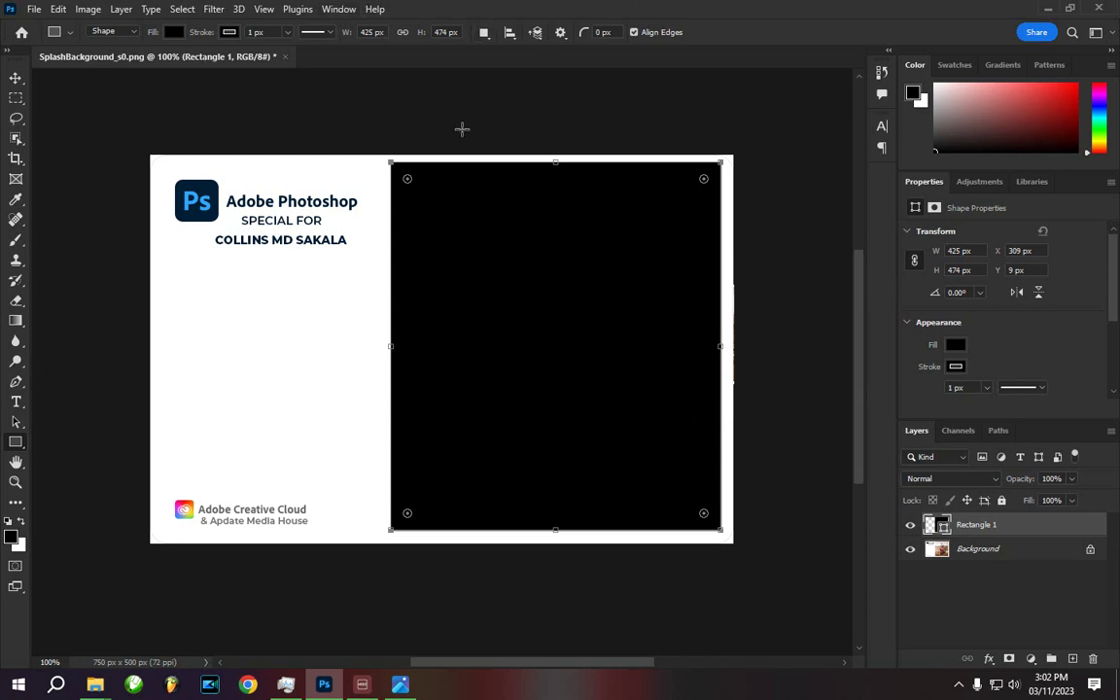
left_click(14, 79)
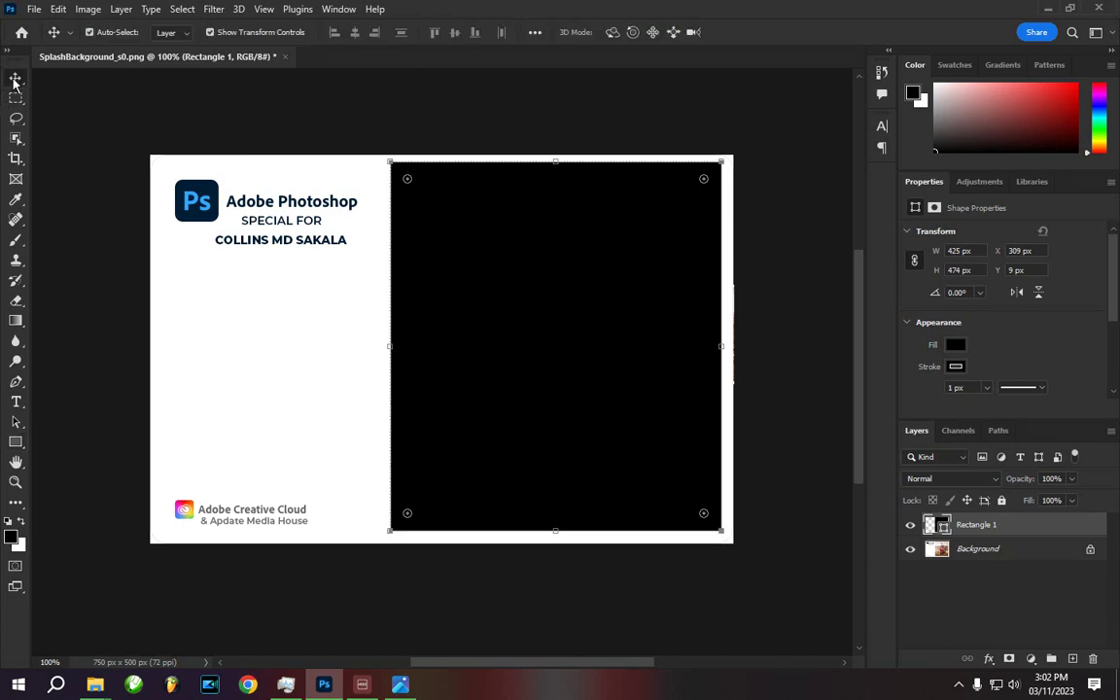
left_click(1048, 11)
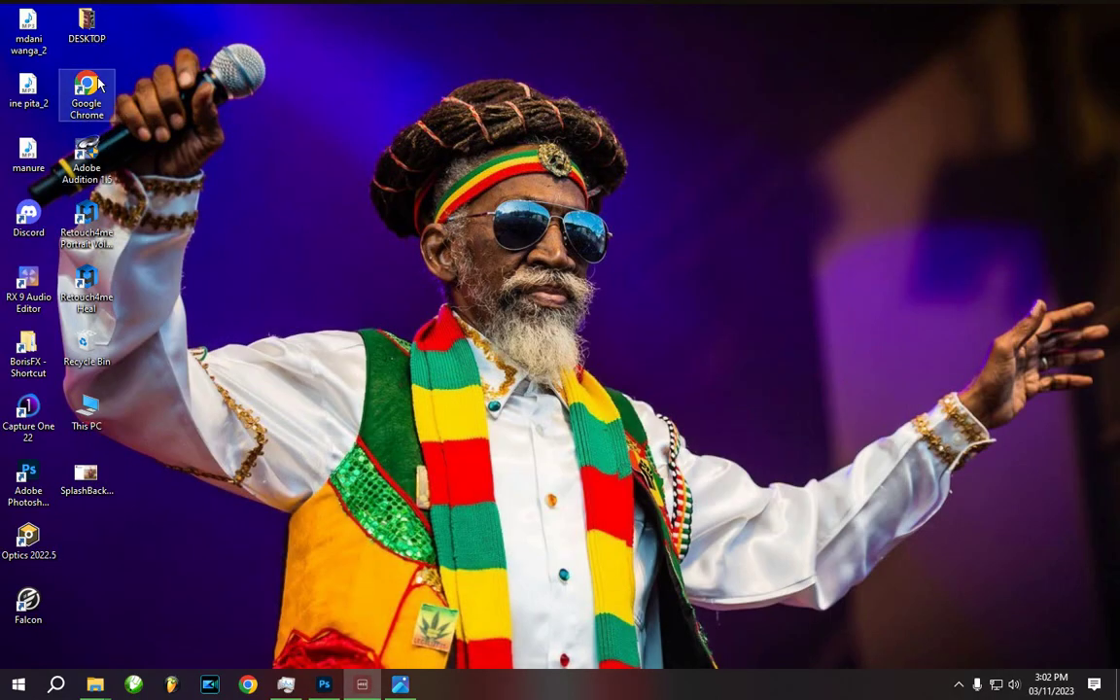
- Browse to OTHER DATA (F:) > PERSONAL > MD PICS > MULEX and drag _MG_0024 into Photoshop
mouse_move(94, 682)
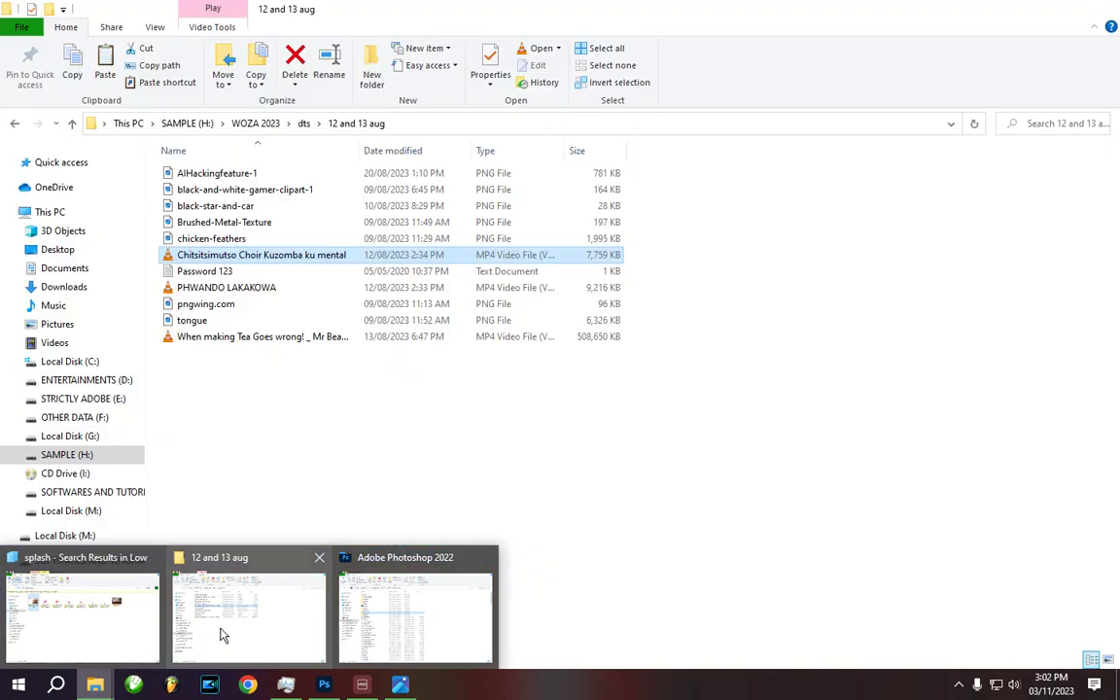
left_click(221, 635)
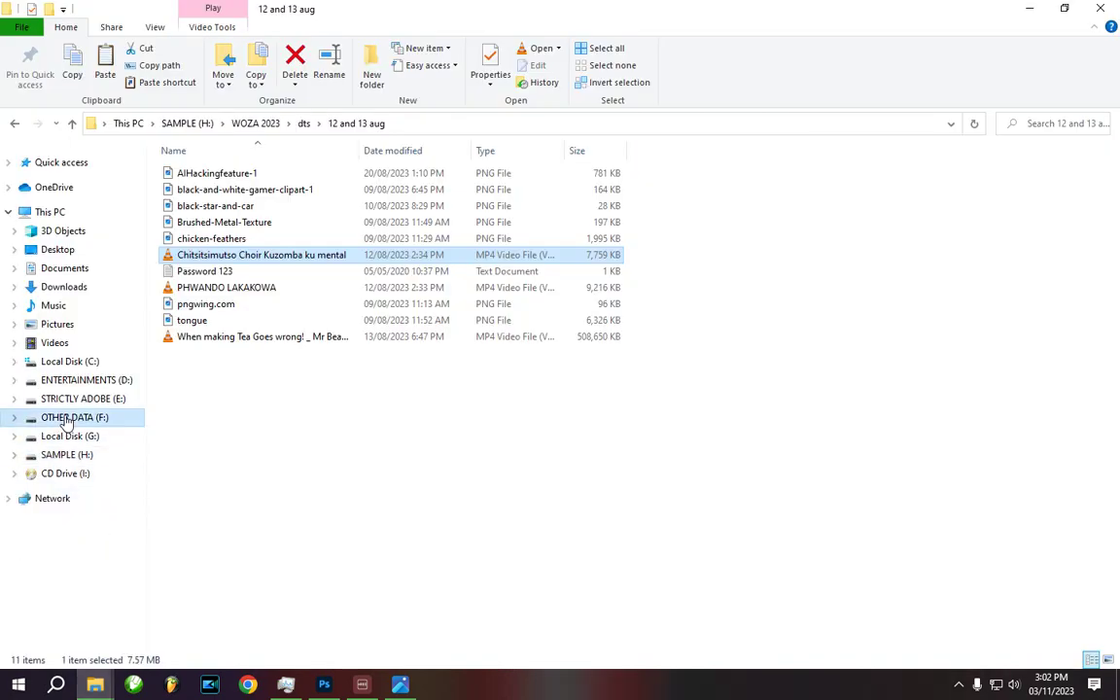
left_click(68, 418)
double_click(464, 203)
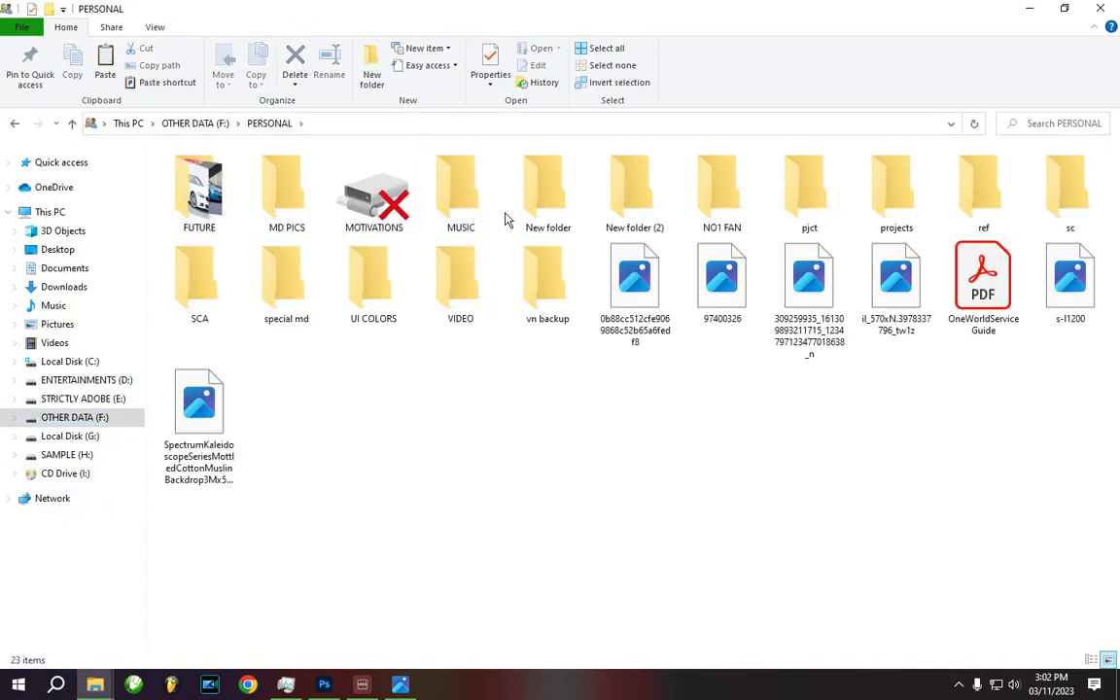
left_click(313, 212)
double_click(313, 212)
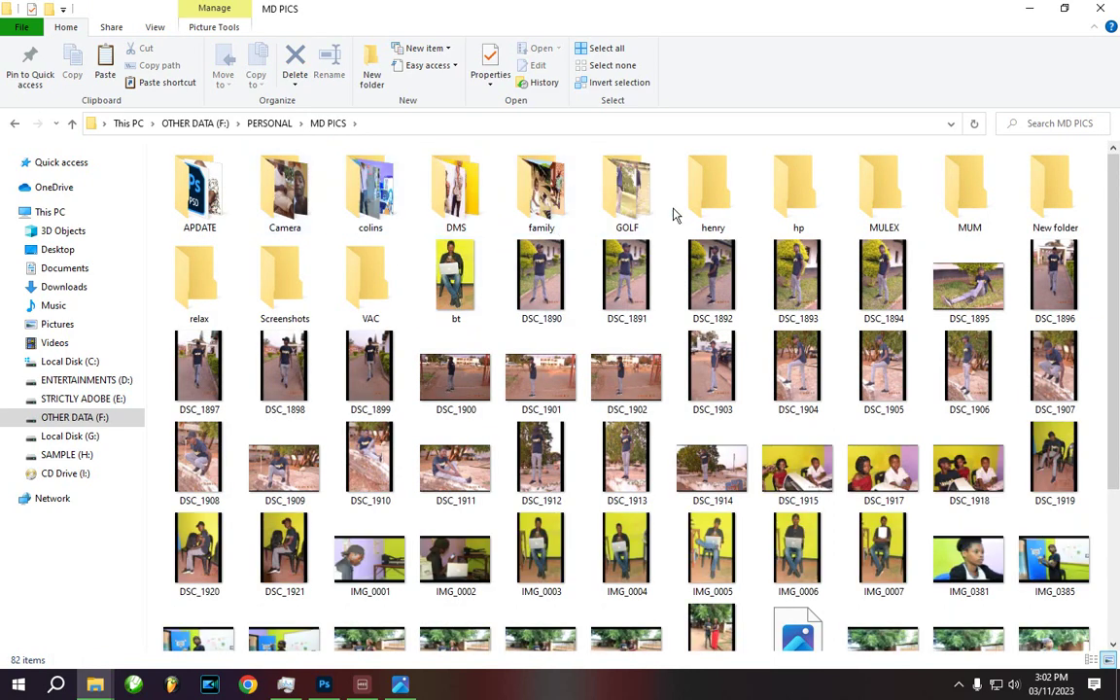
double_click(901, 202)
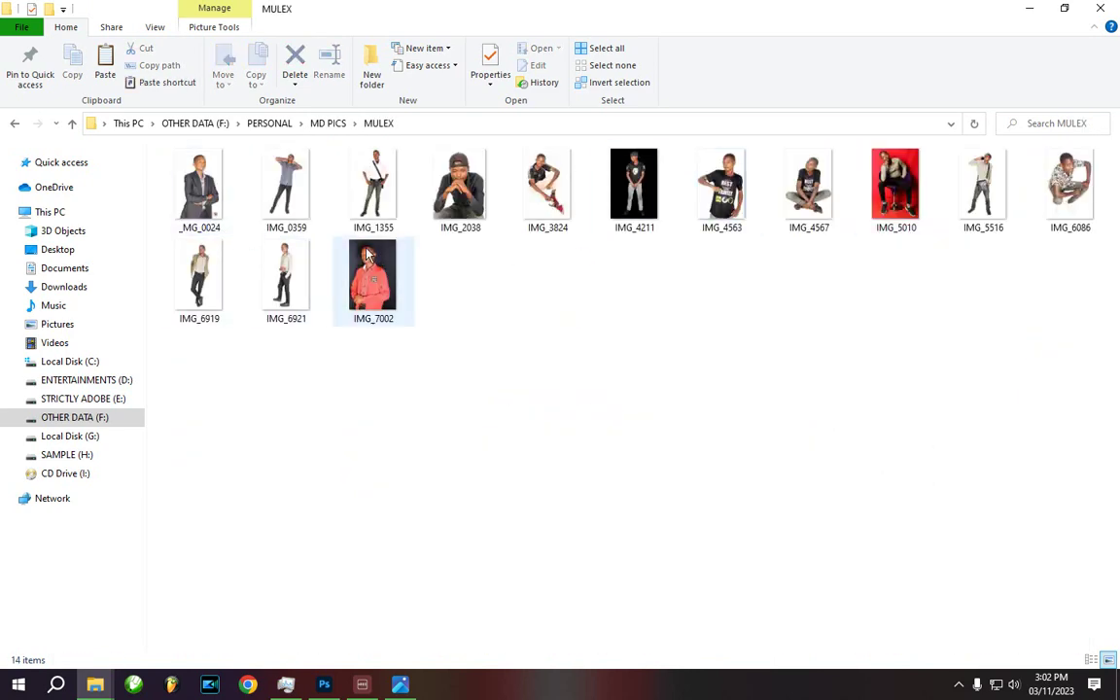
left_click_drag(209, 194, 327, 680)
- Place the _MG_0024 portrait over the black rectangle, rasterize it, and clip it to Rectangle 1
left_click_drag(505, 400, 556, 324)
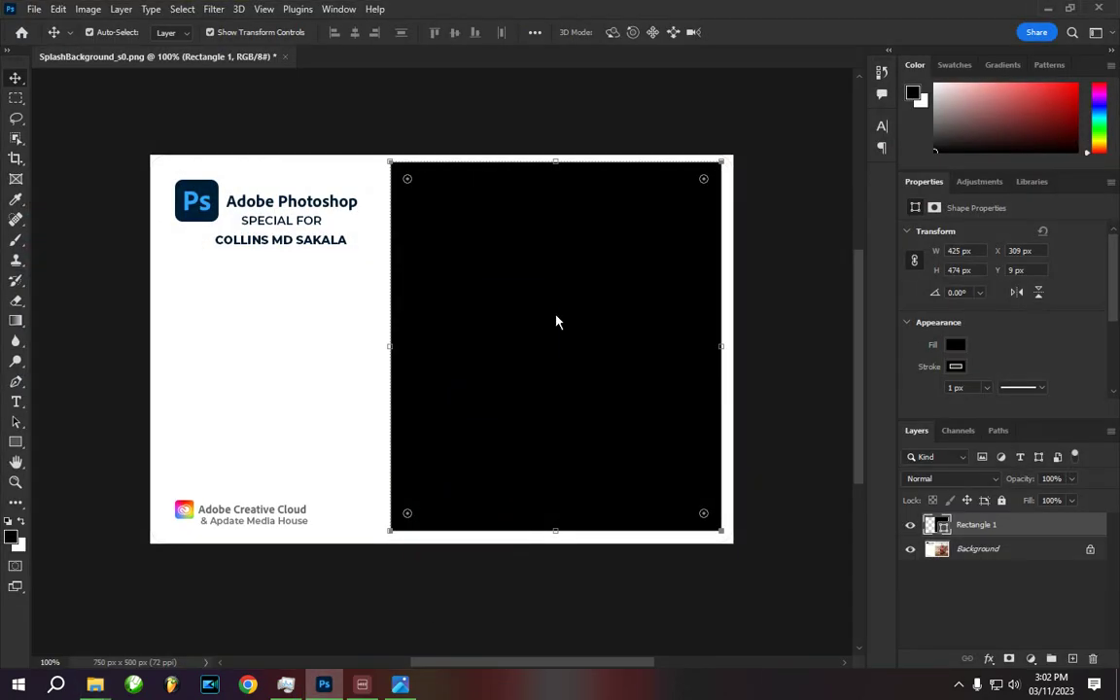
left_click_drag(447, 309, 553, 309)
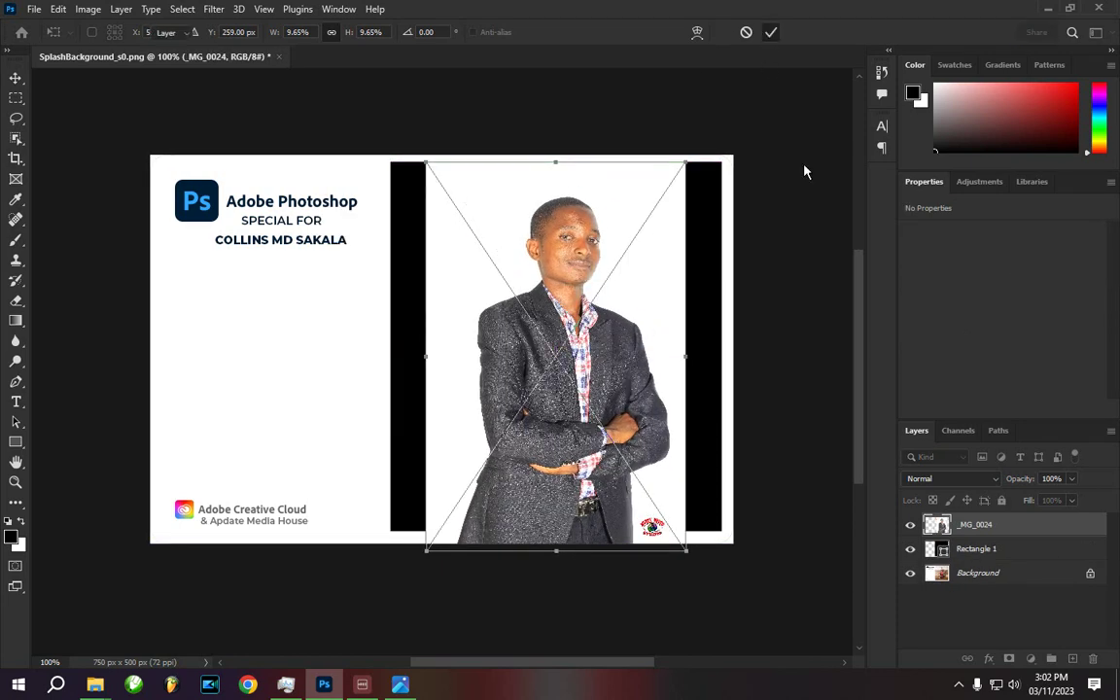
key("Return")
right_click(1037, 530)
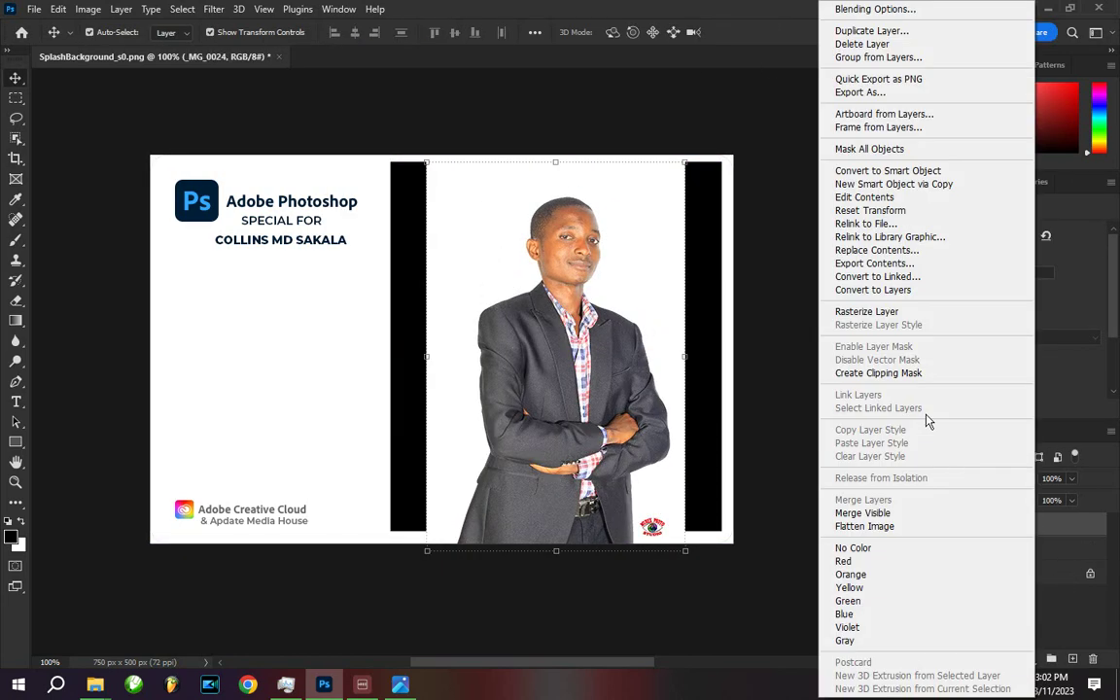
left_click(873, 313)
right_click(1005, 528)
left_click(843, 309)
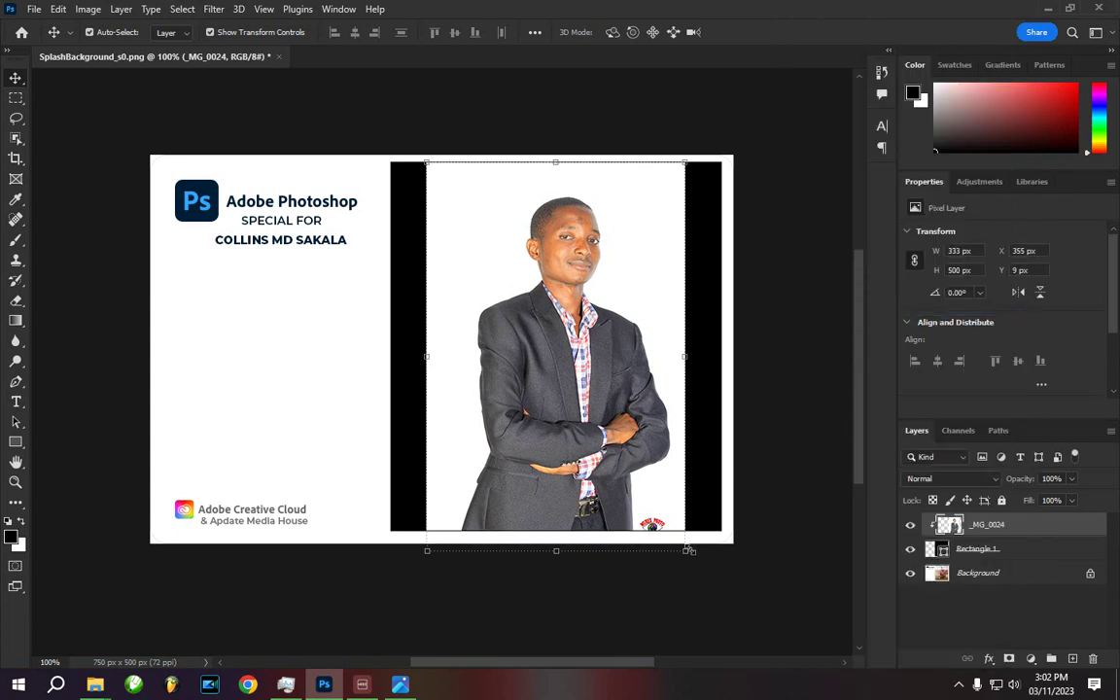
- Free Transform the clipped portrait, enlarging and shifting it to fill the rectangle
left_click_drag(687, 550, 788, 601)
left_click_drag(596, 116, 621, 340)
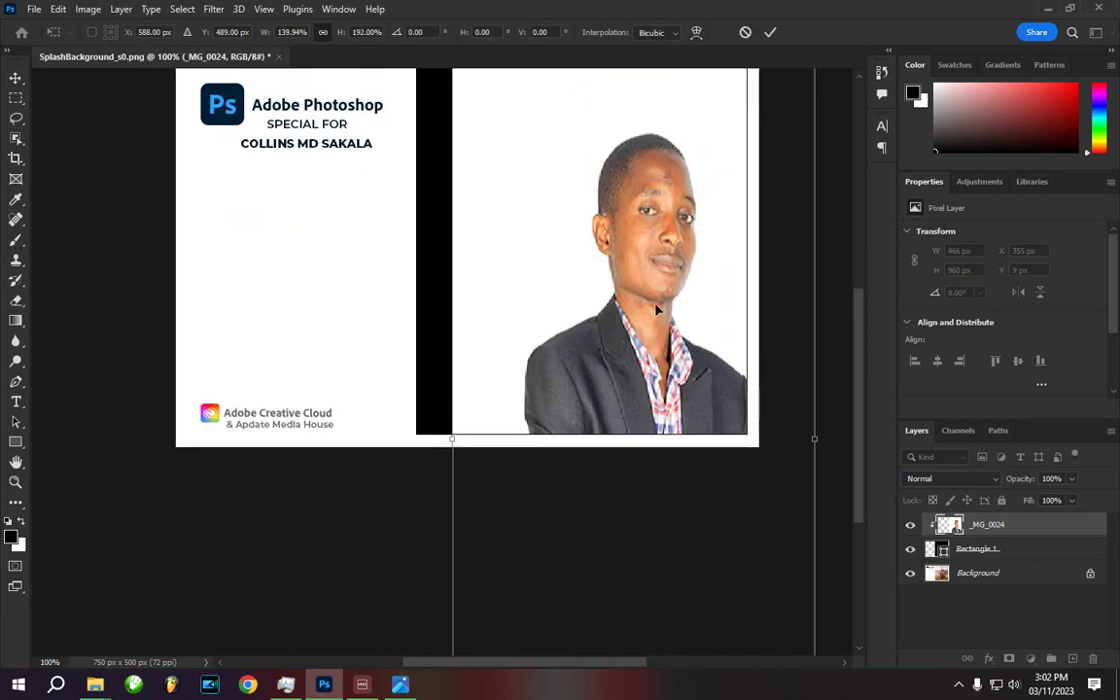
key("ctrl+z")
left_click_drag(714, 107, 768, 199)
left_click_drag(727, 259, 701, 311)
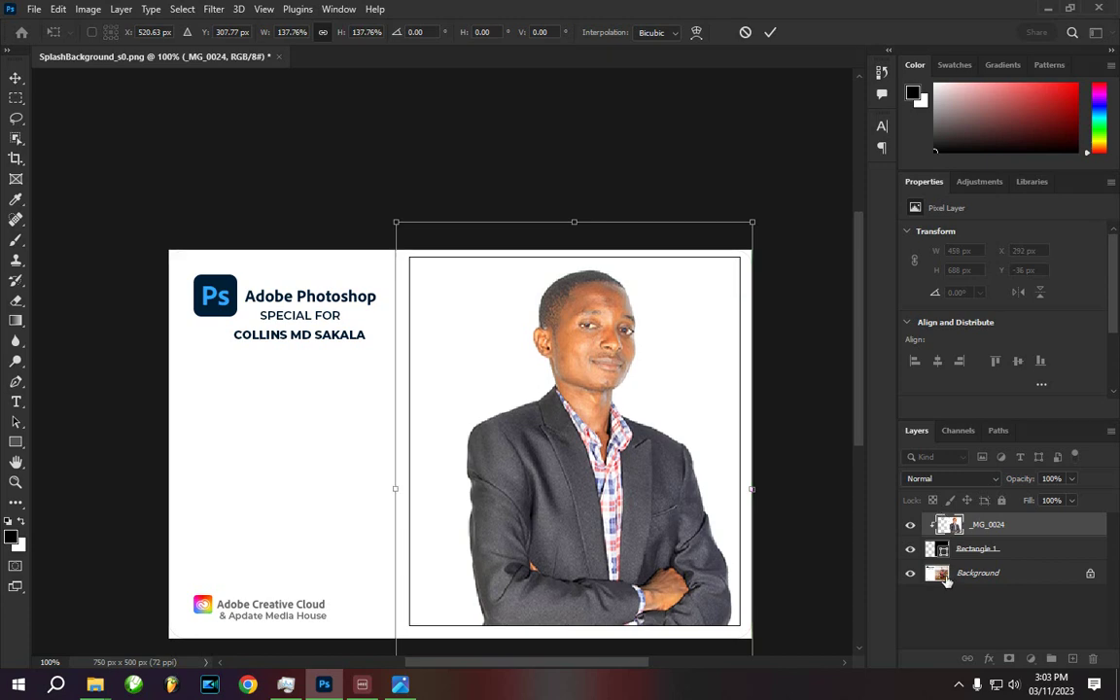
key("Return")
left_click(443, 429)
- Set Rectangle 1's stroke to No Color and nudge the portrait slightly down
left_click(956, 367)
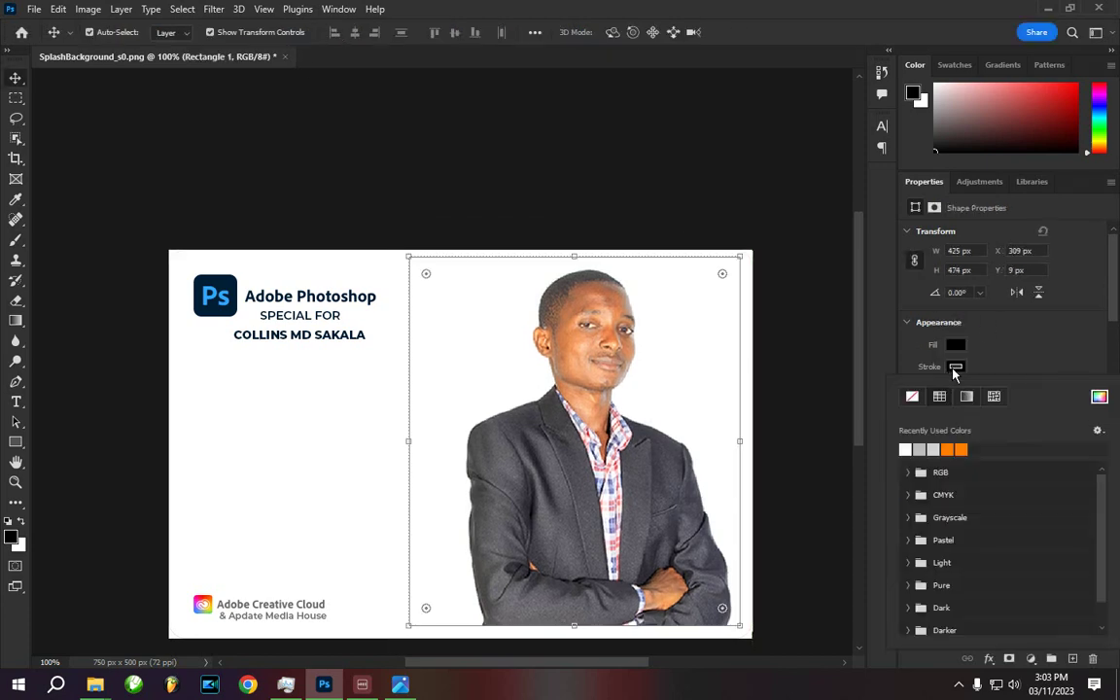
left_click(912, 396)
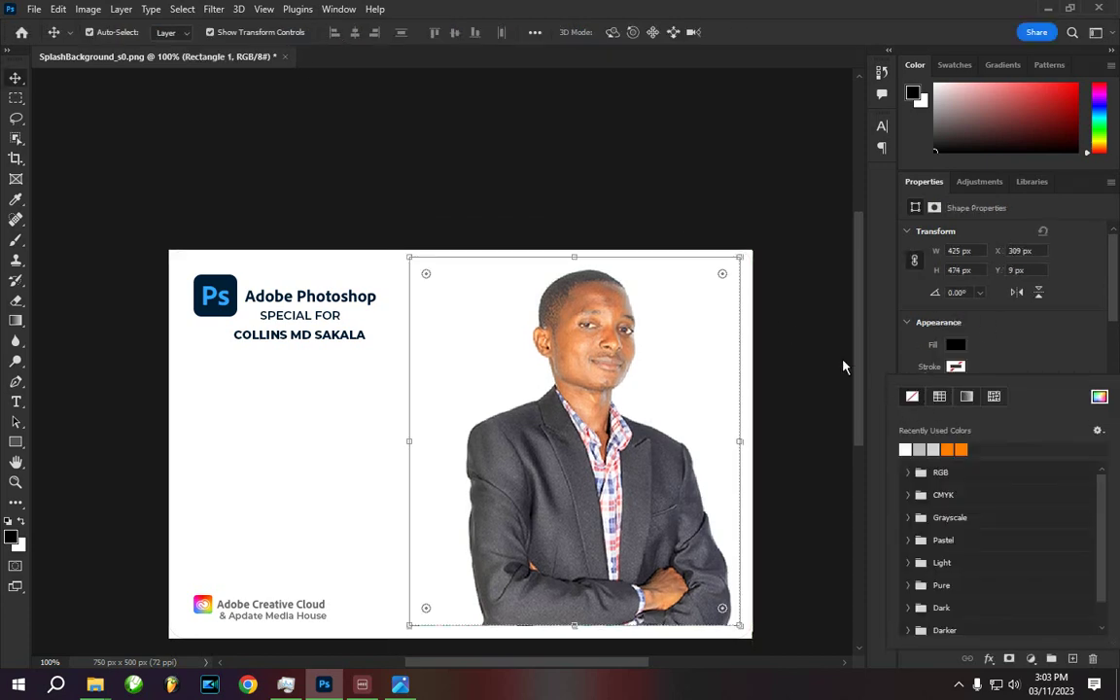
left_click(768, 306)
left_click(768, 130)
scroll(804, 220, "down", 2)
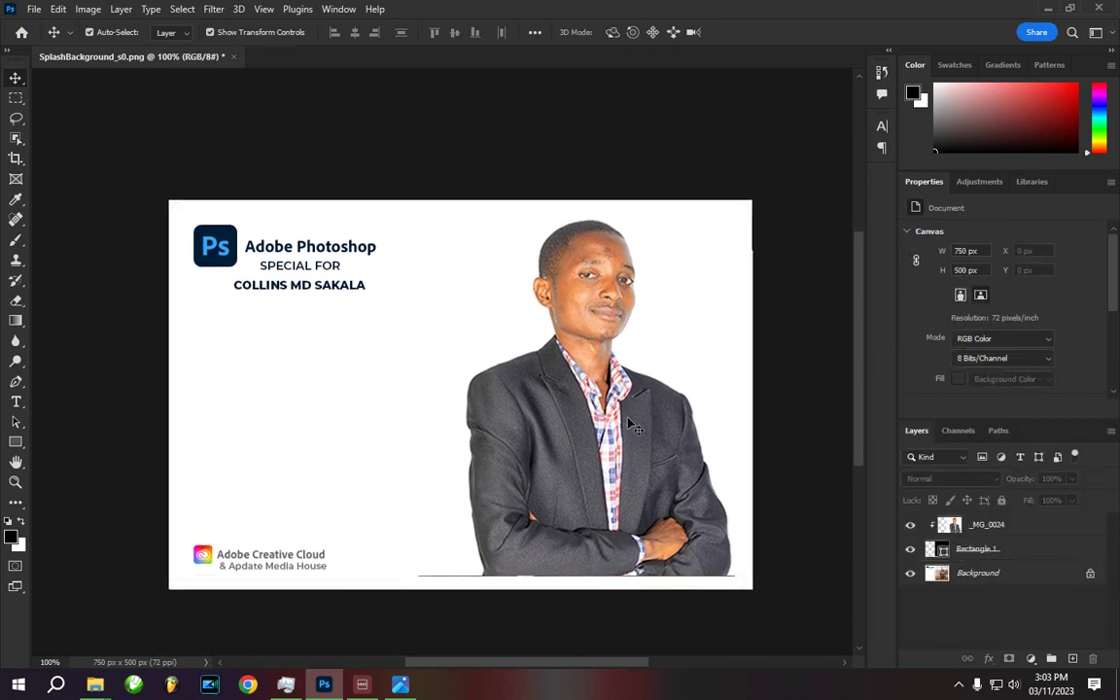
left_click_drag(578, 451, 581, 460)
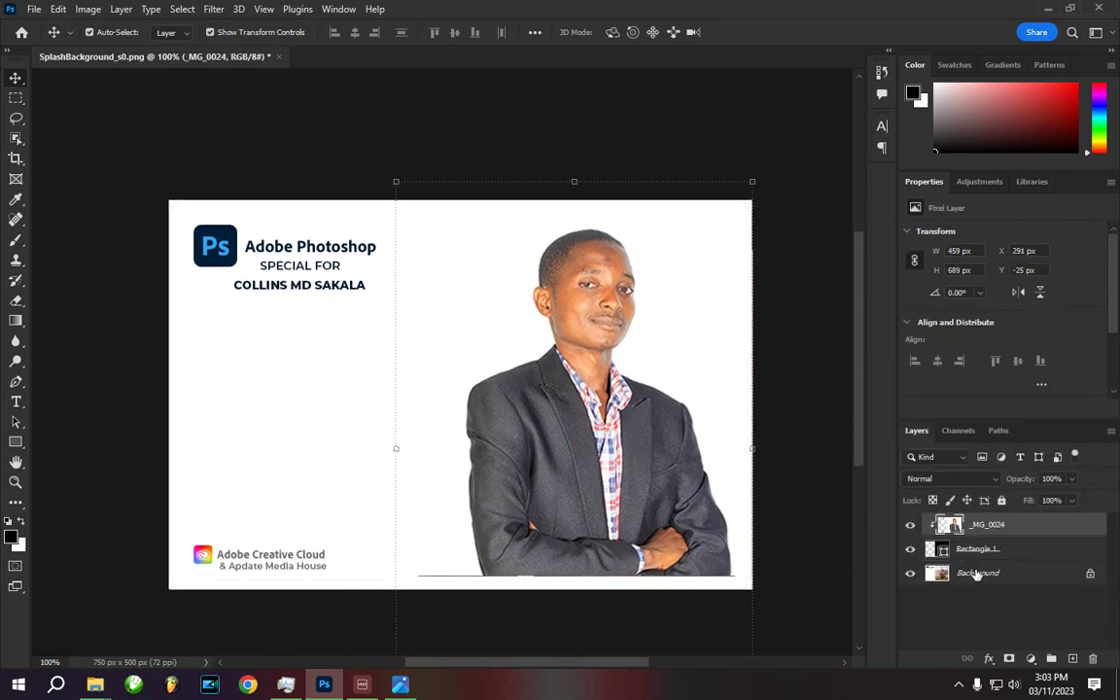
- Flatten the image and save it as PNG over SplashBackground_s0.png
key("alt+shift+bracketleft")
left_click(120, 9)
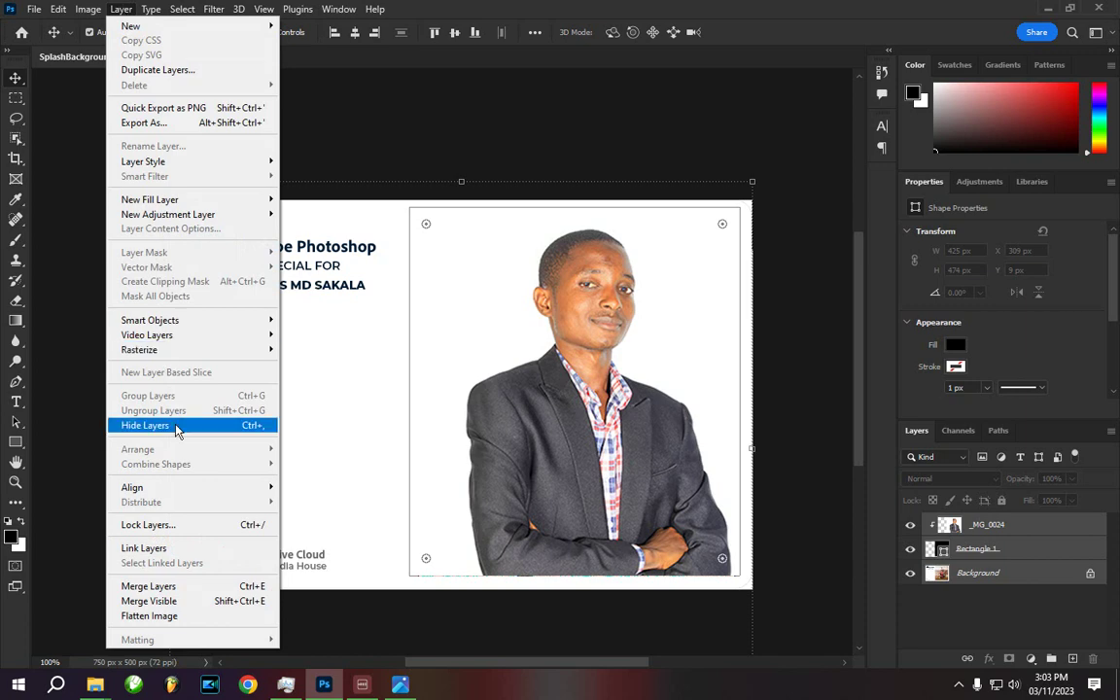
left_click(194, 616)
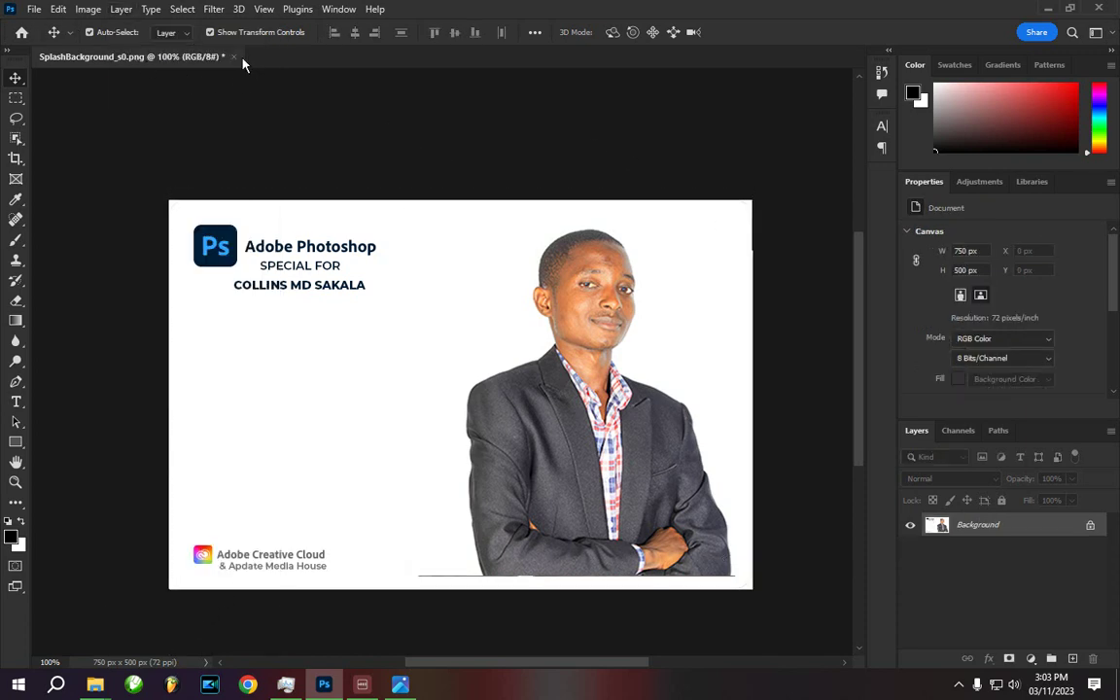
left_click(33, 9)
left_click(68, 195)
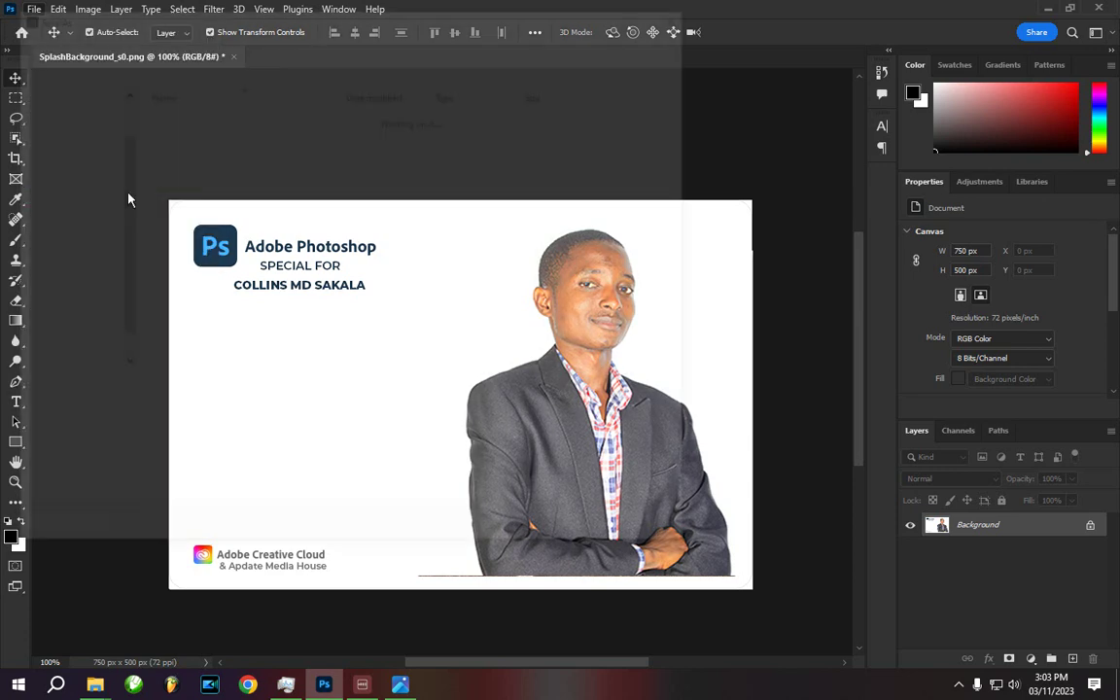
left_click(177, 147)
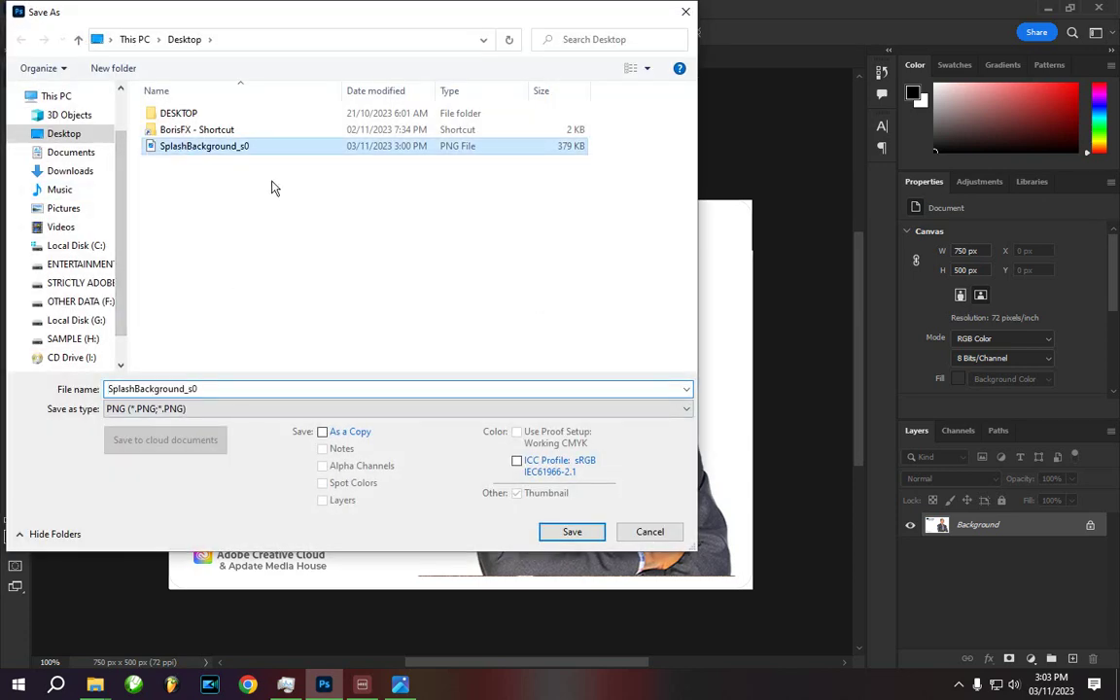
left_click(572, 532)
left_click(653, 341)
- Confirm the PNG options and minimize Photoshop and File Explorer to reveal the desktop
left_click(647, 198)
left_click(1048, 8)
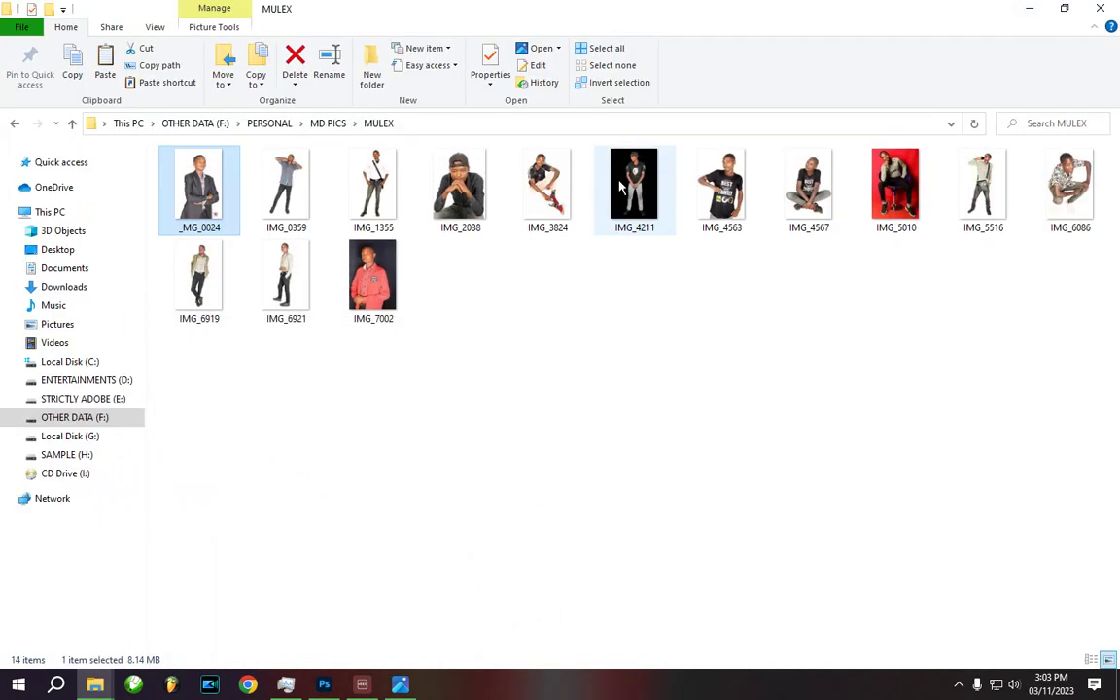
left_click(1050, 8)
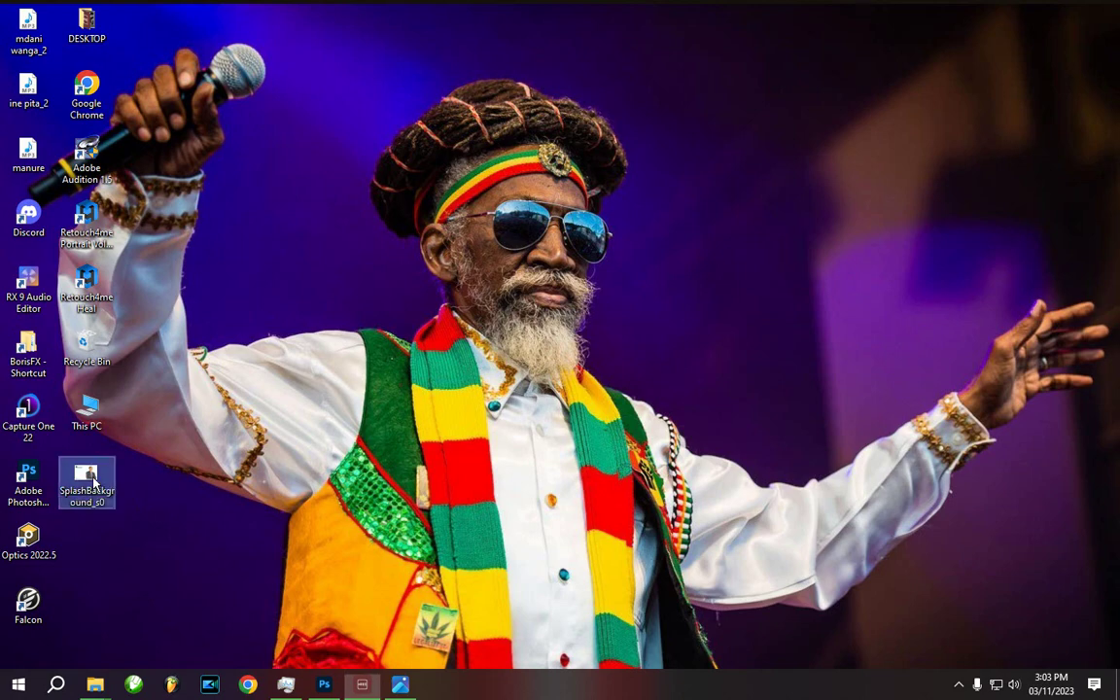
- Preview SplashBackground_s0 in Photos, close it, and copy the desktop file
double_click(94, 481)
double_click(94, 481)
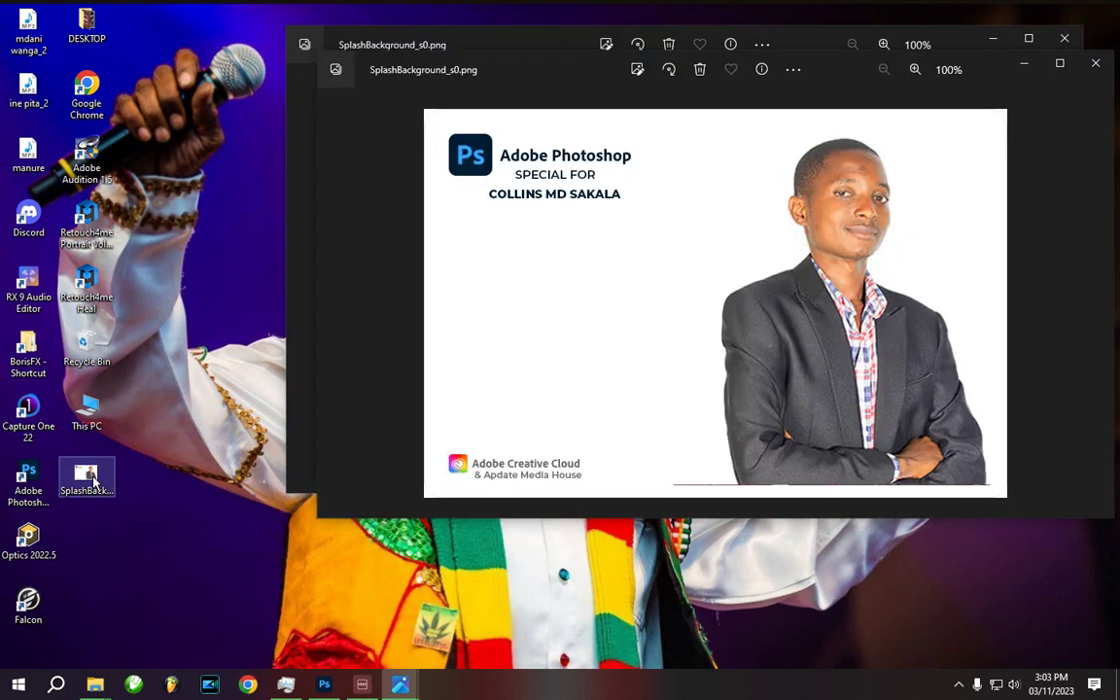
left_click(1093, 65)
scroll(652, 261, "down", 1)
left_click(1064, 38)
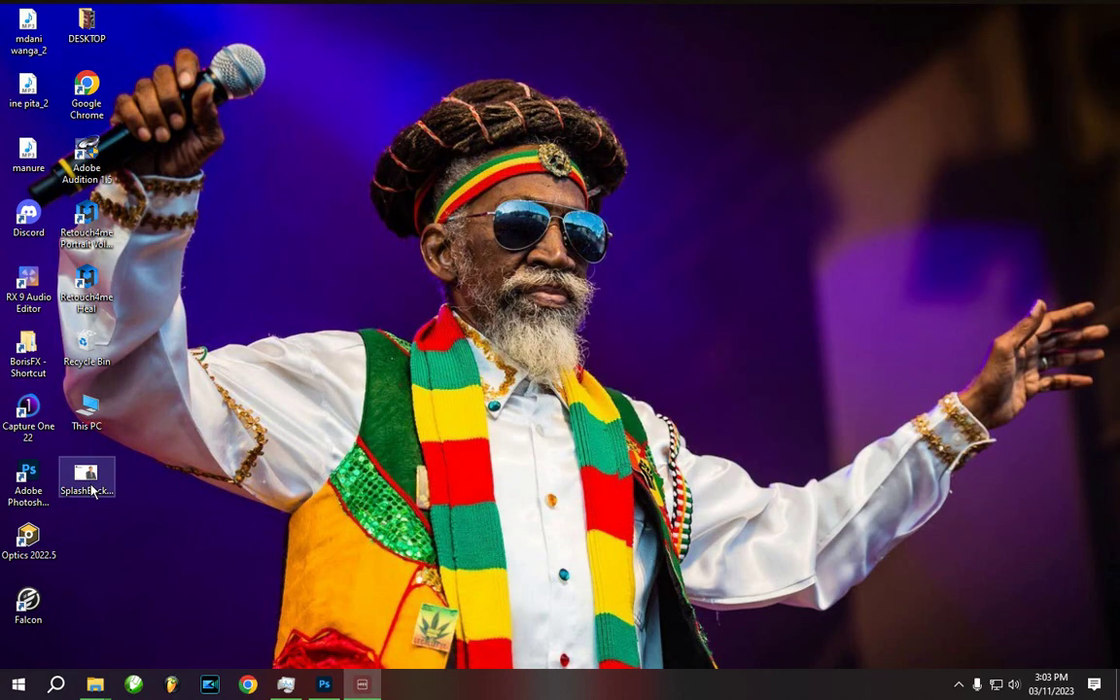
right_click(89, 477)
left_click(130, 576)
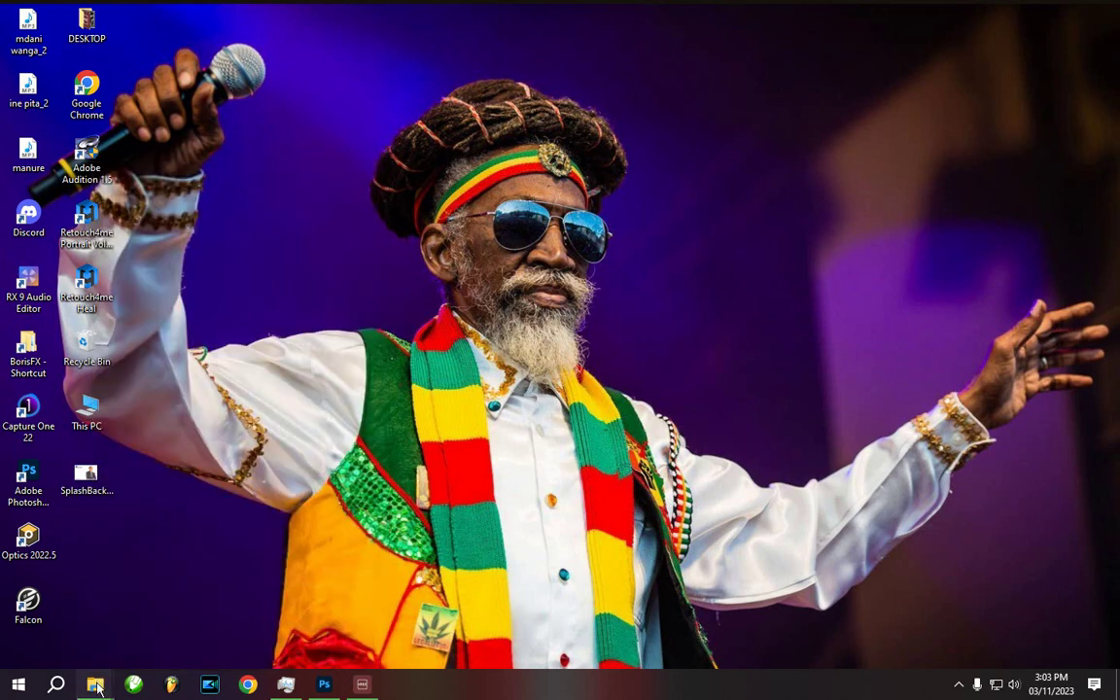
- Copy SplashBackground_s0.png from the desktop again
mouse_move(96, 683)
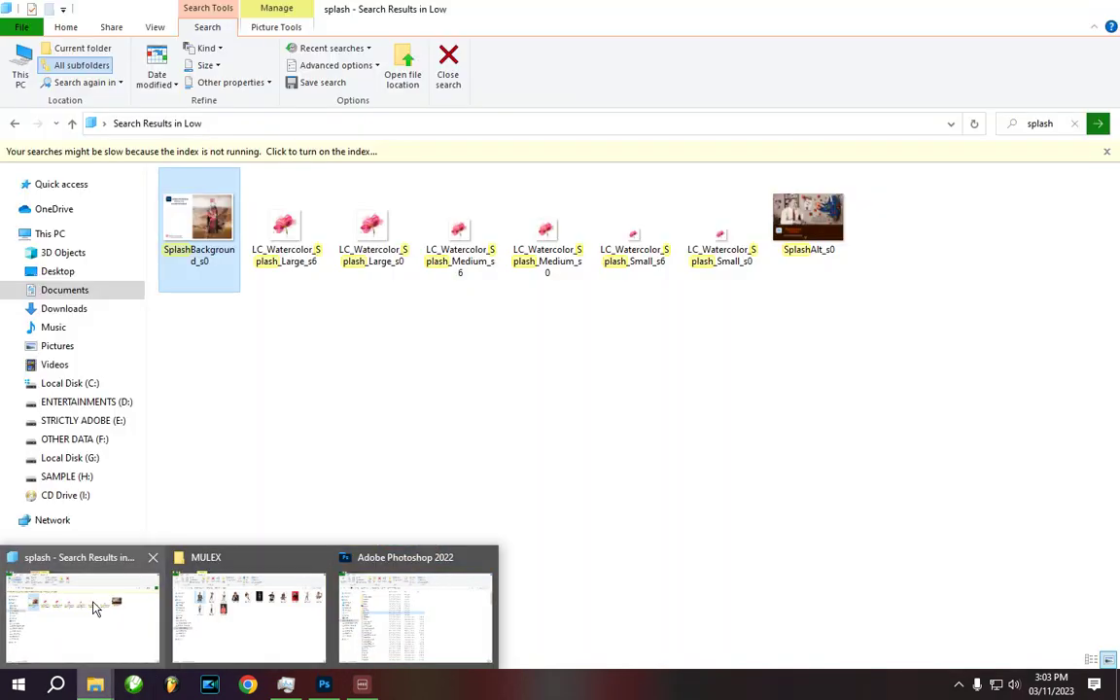
left_click(92, 607)
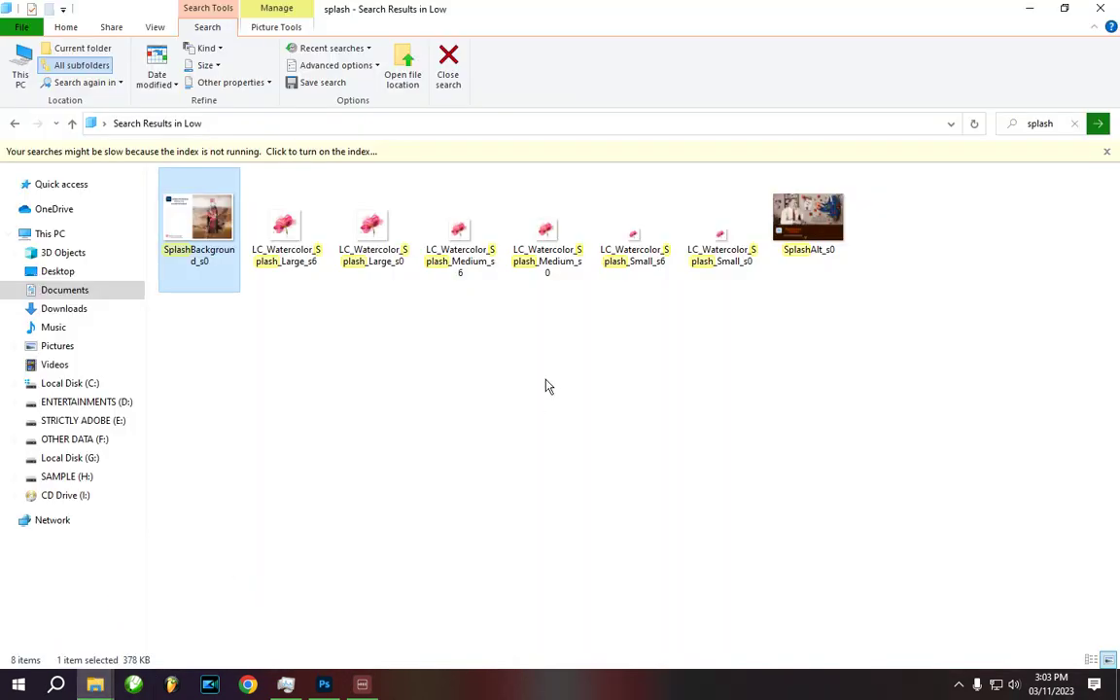
right_click(550, 373)
left_click(449, 385)
right_click(431, 353)
key("super+d")
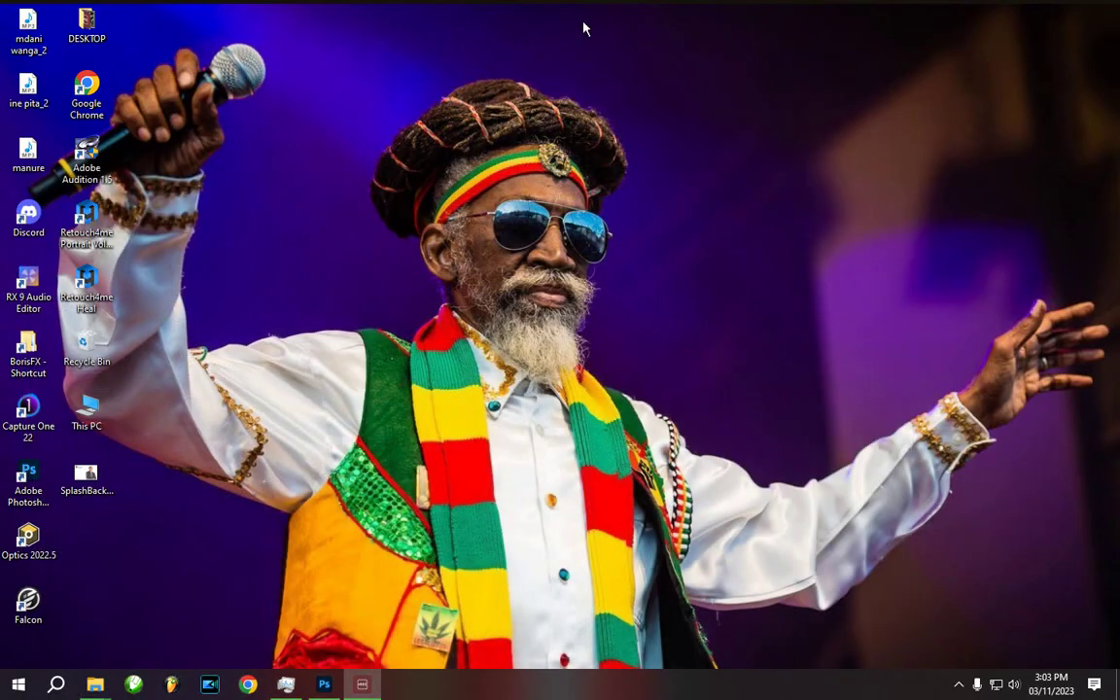
left_click(93, 476)
right_click(103, 481)
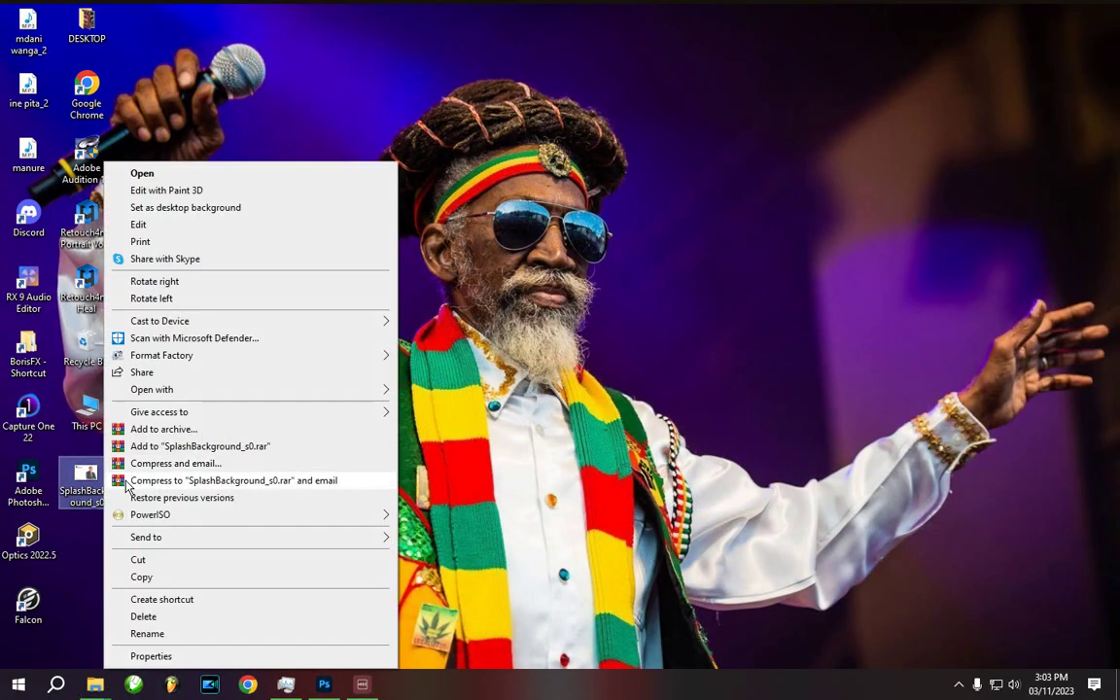
left_click(143, 576)
- Paste the splash image into the Low folder, replacing the existing SplashBackground_s0.png
mouse_move(94, 684)
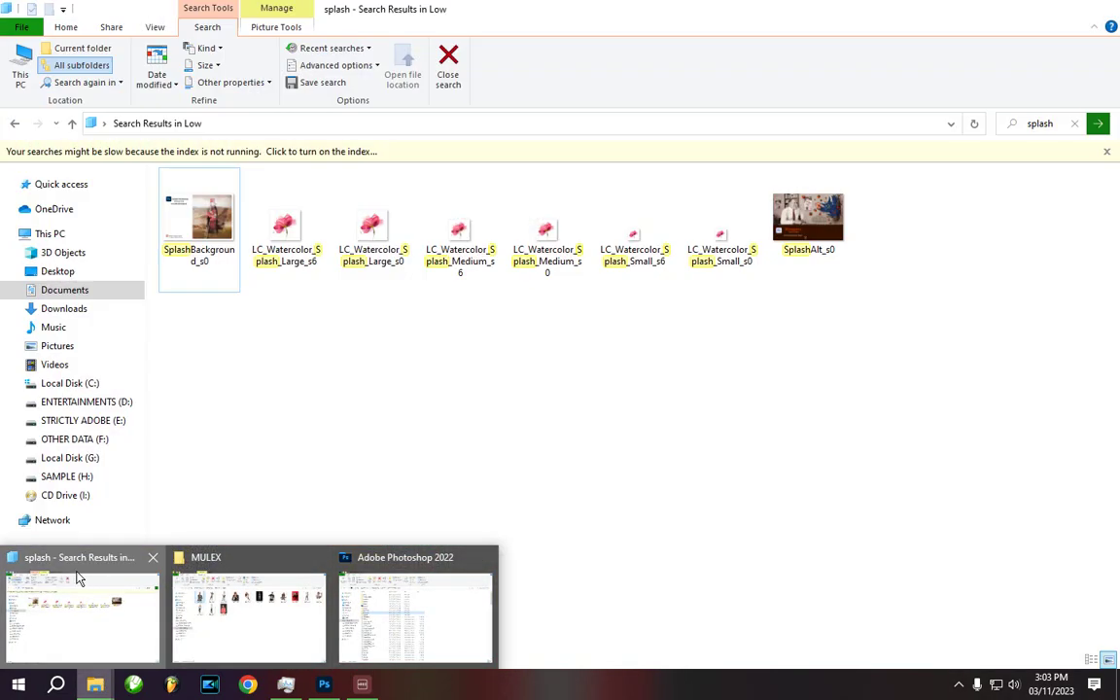
left_click(75, 578)
left_click(15, 123)
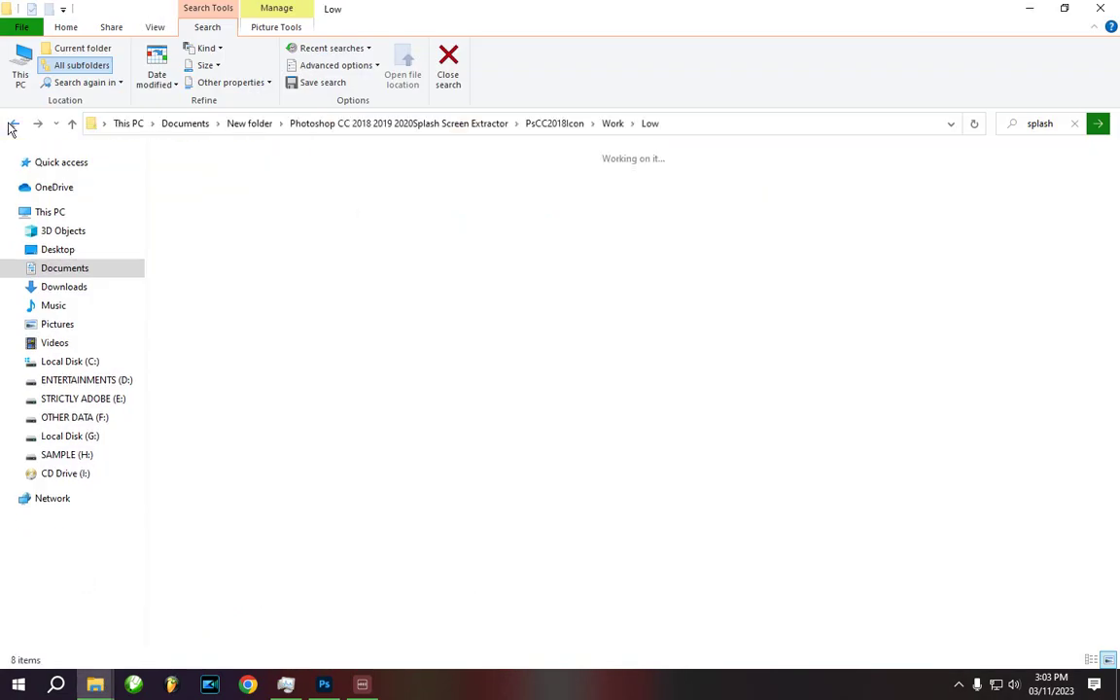
right_click(152, 278)
left_click(184, 378)
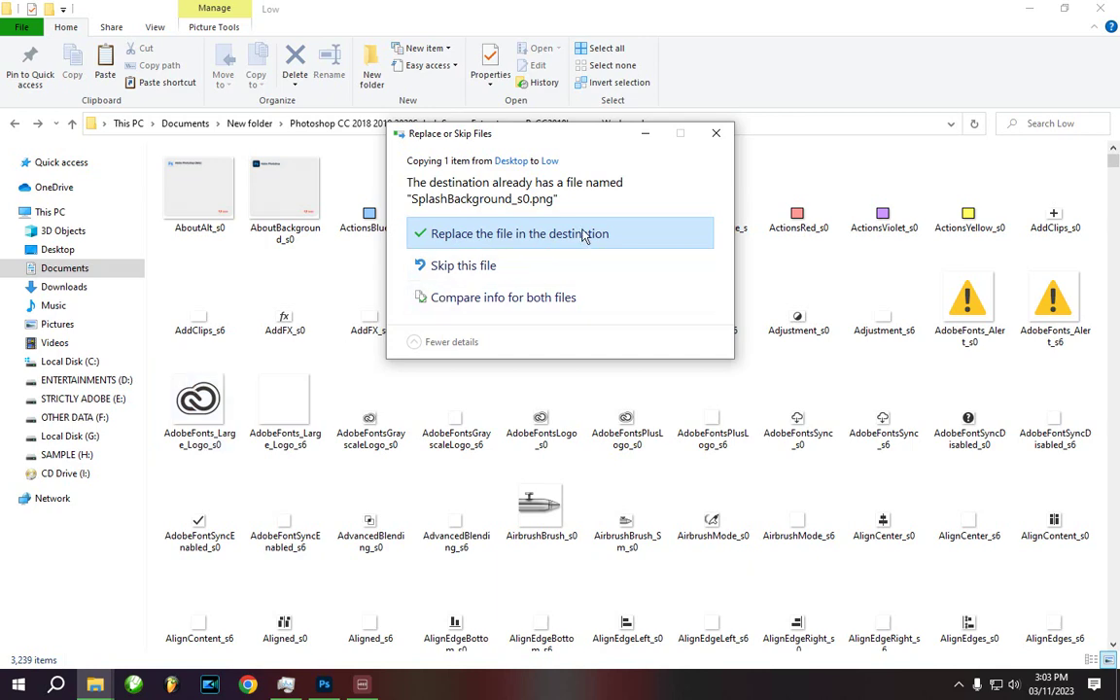
left_click(584, 234)
- Preview the new SplashBackground_s0 in Photos, then return to the Work folder
double_click(525, 595)
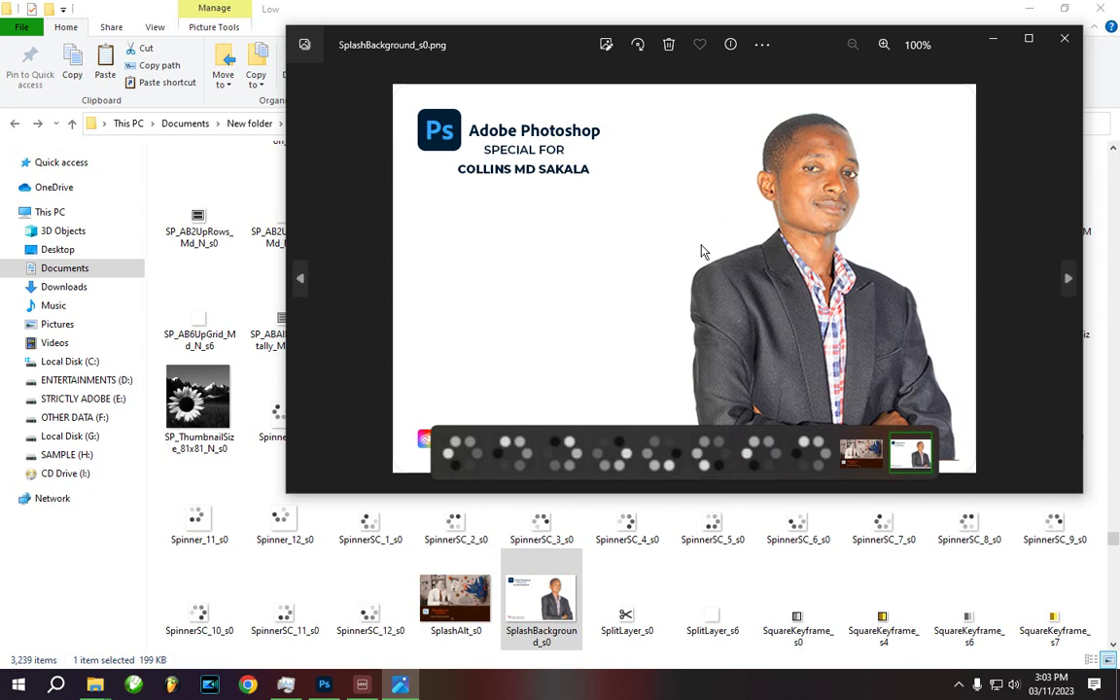
left_click(1063, 39)
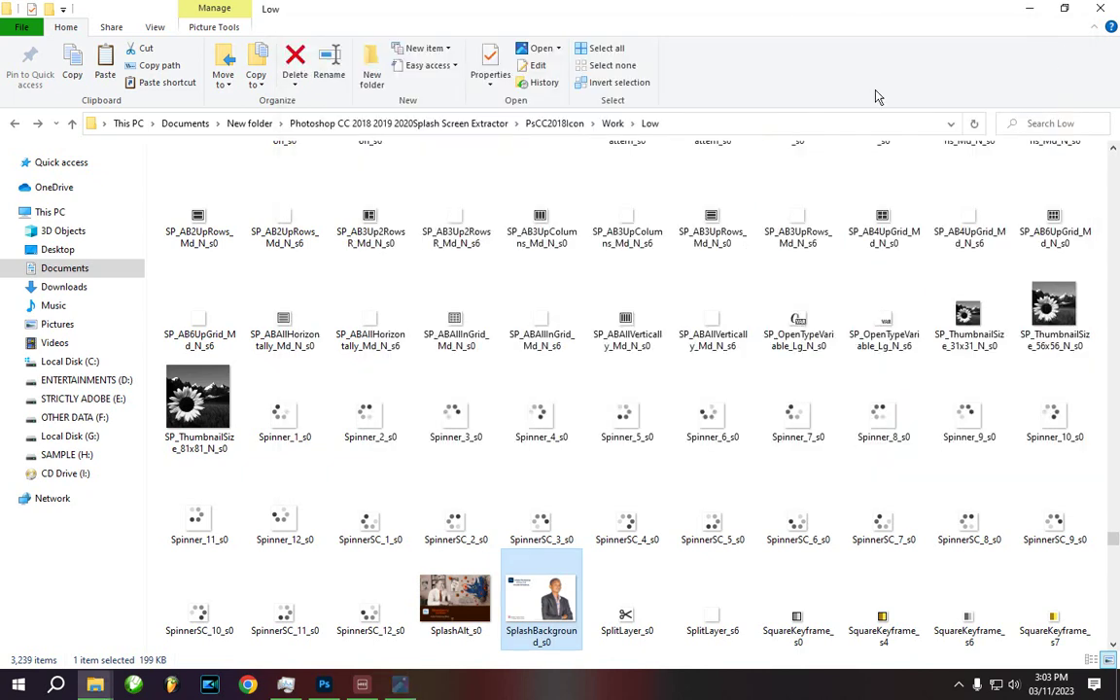
left_click(16, 124)
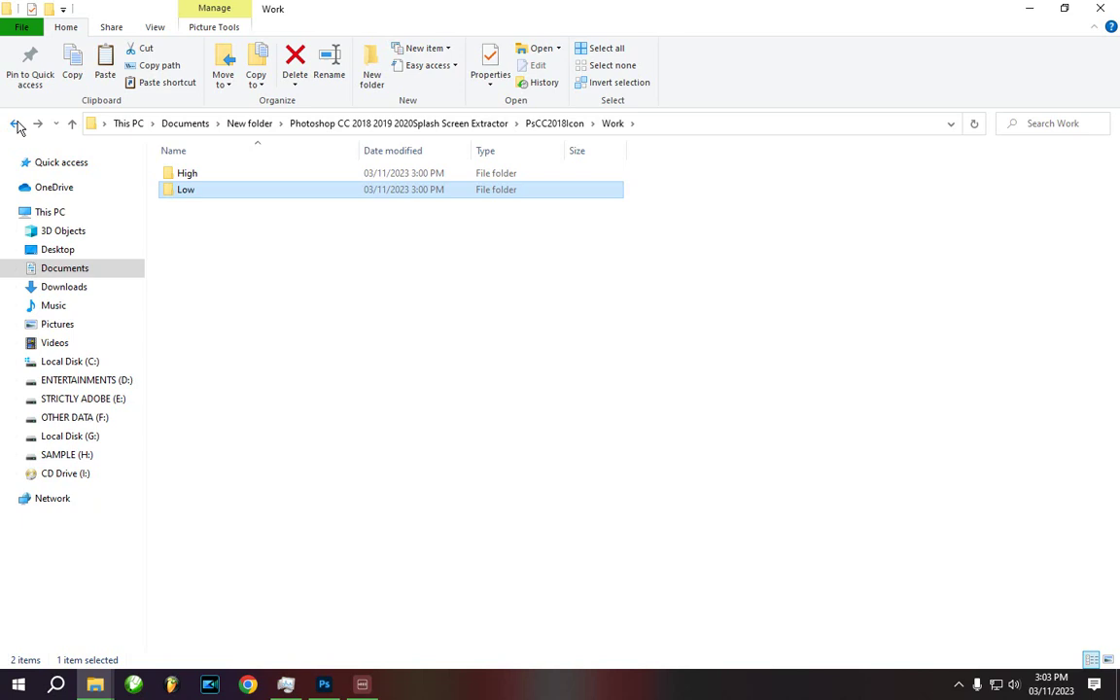
- Run the Pack script in PsCC2018Icon and open the Work folder to find Resources
left_click(17, 124)
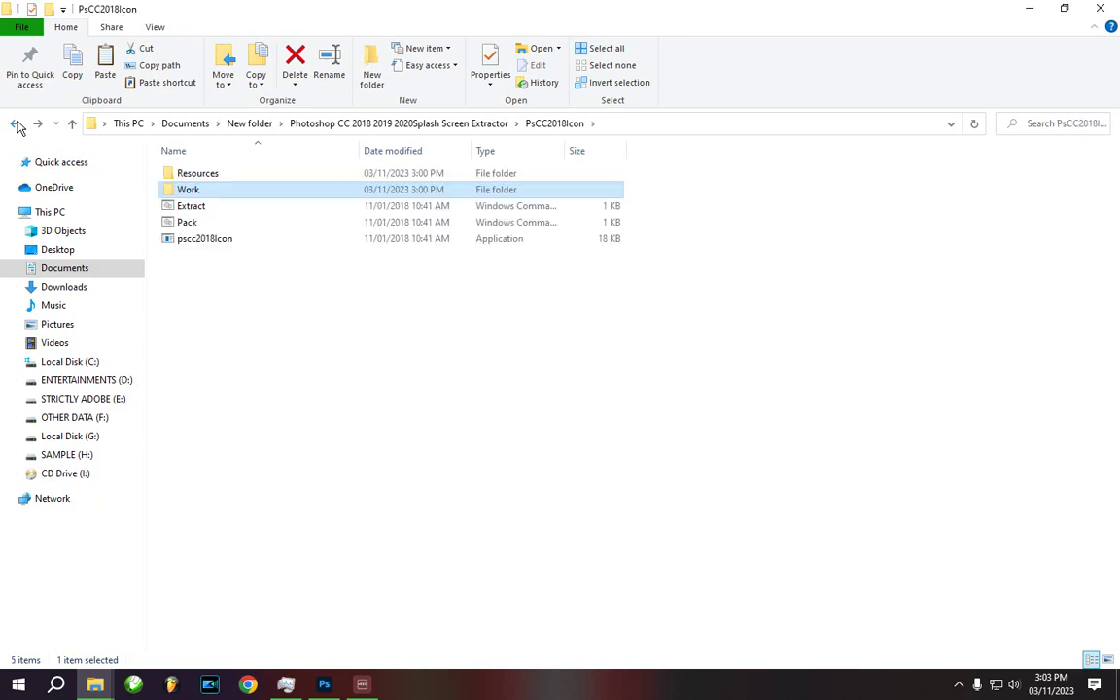
left_click(197, 226)
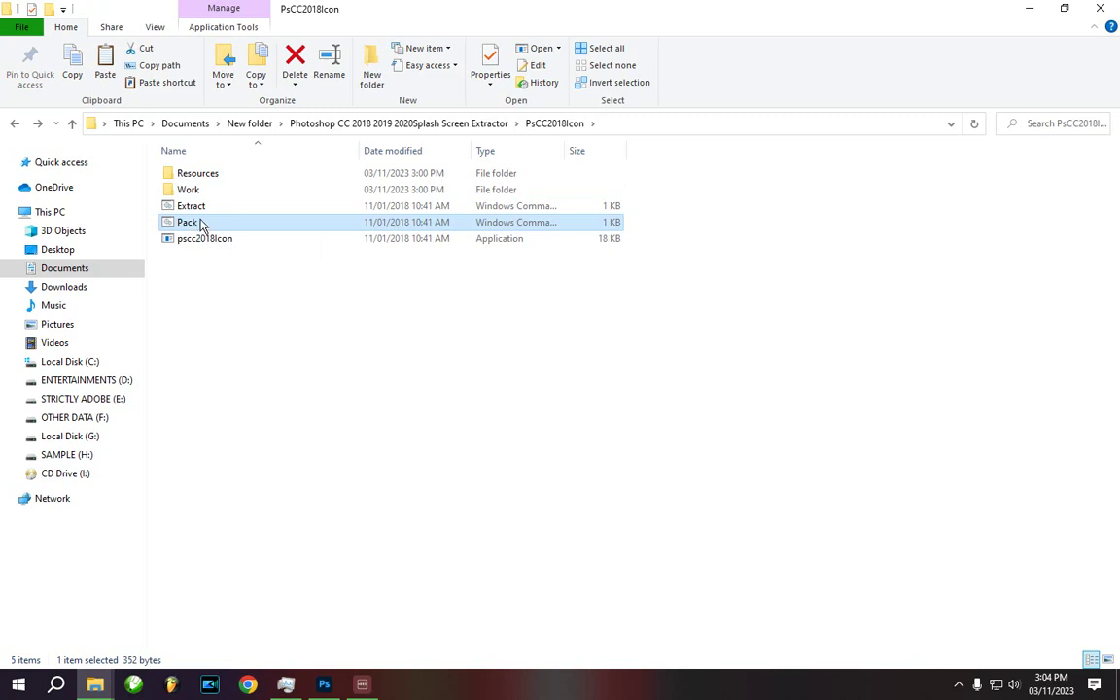
double_click(201, 225)
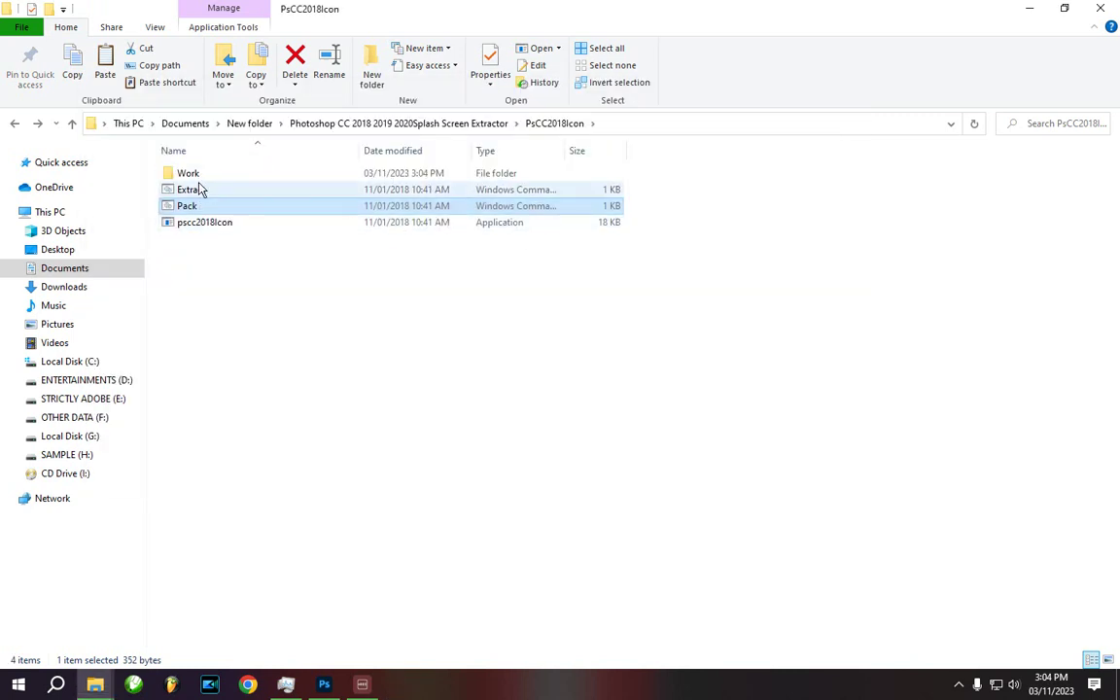
double_click(213, 175)
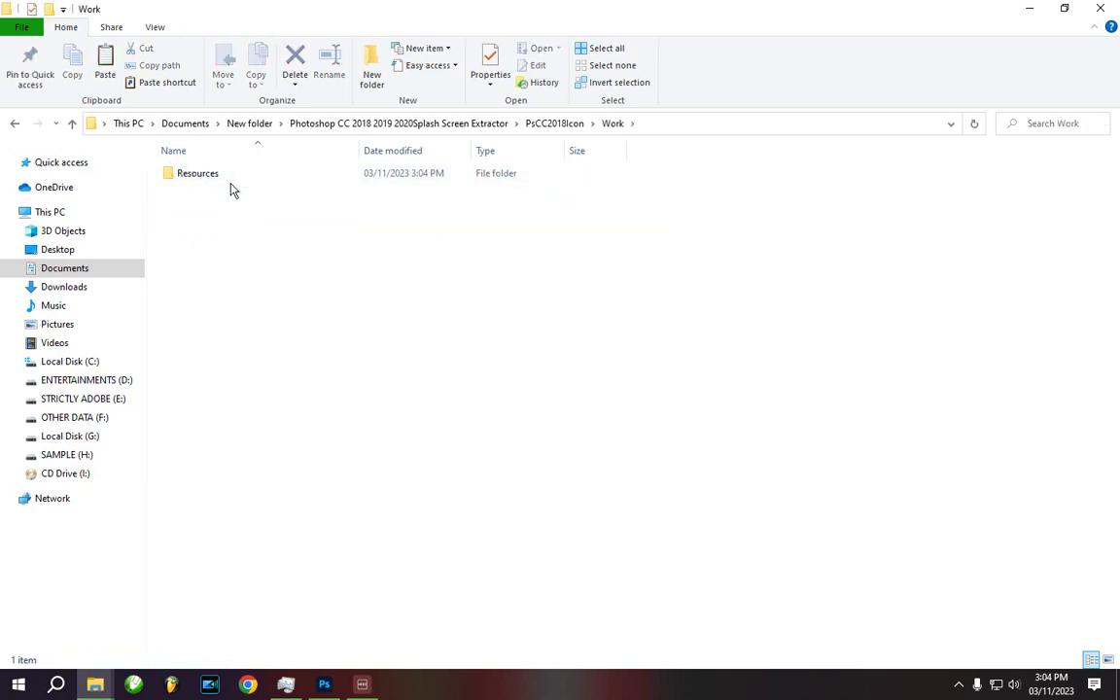
- Close the SplashBackground_s0.png document in Photoshop and return to File Explorer
left_click(324, 684)
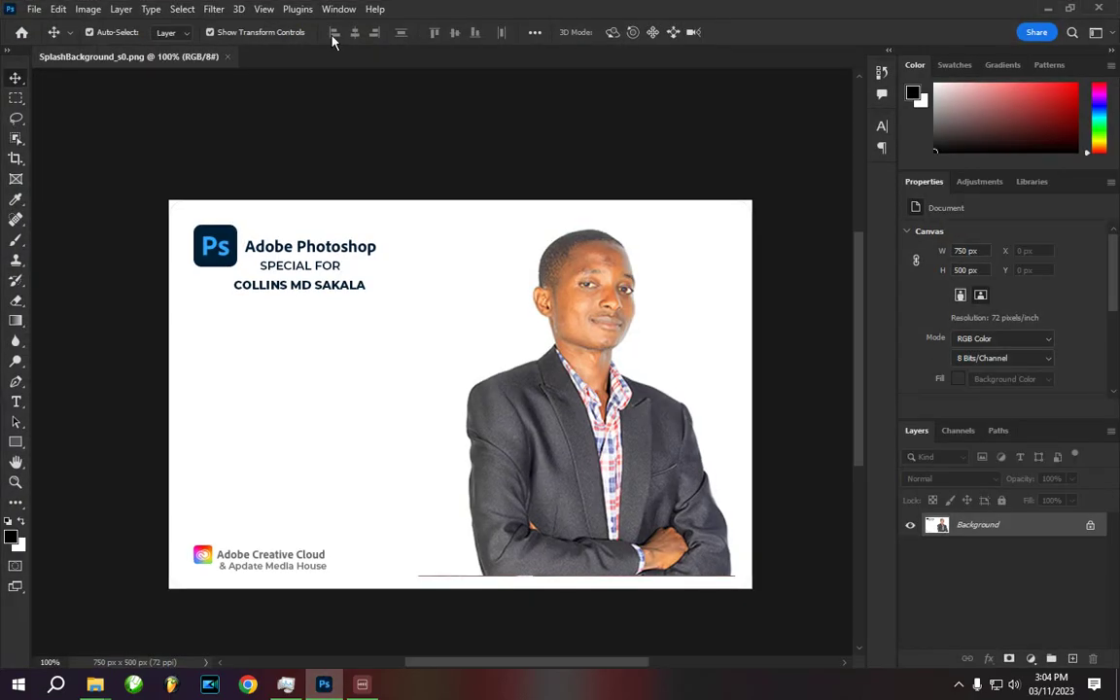
left_click(226, 56)
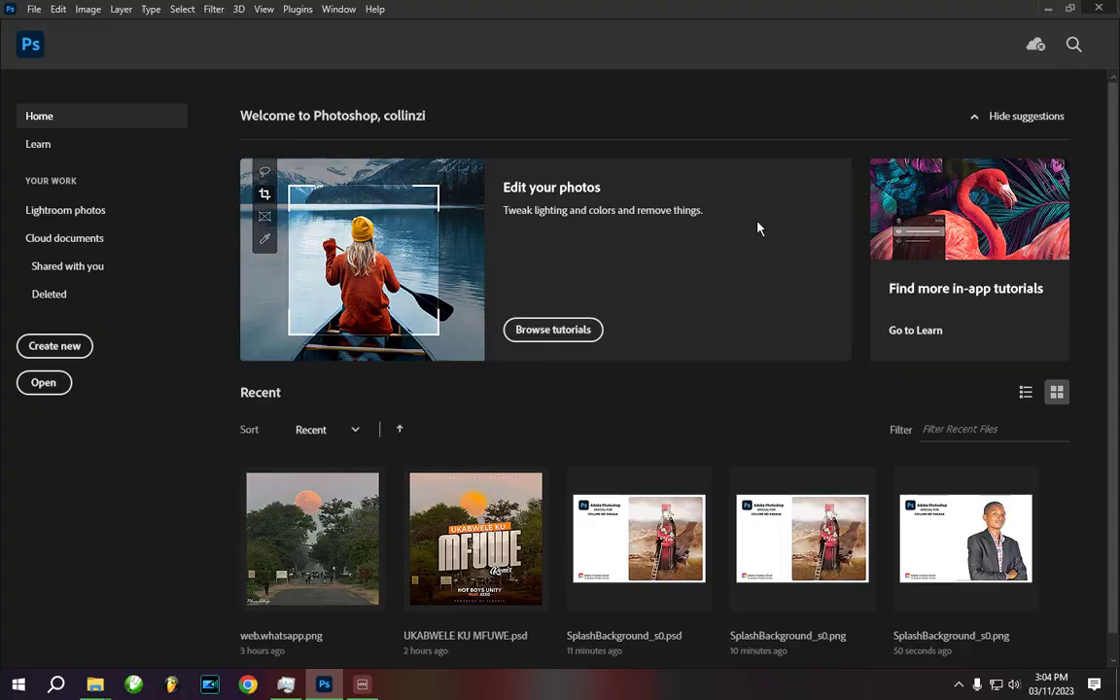
key("alt+Tab")
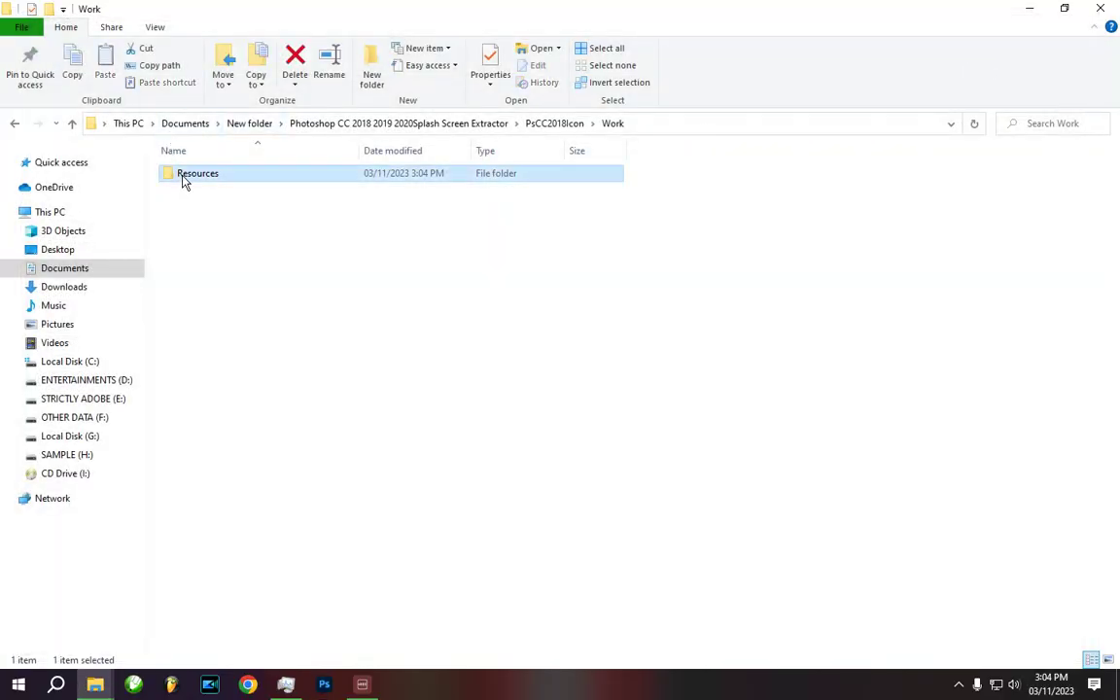
- Copy IconResources.idx, PSIconsHighRes and PSIconsLowRes from Work > Resources
double_click(183, 176)
left_click_drag(431, 280, 177, 161)
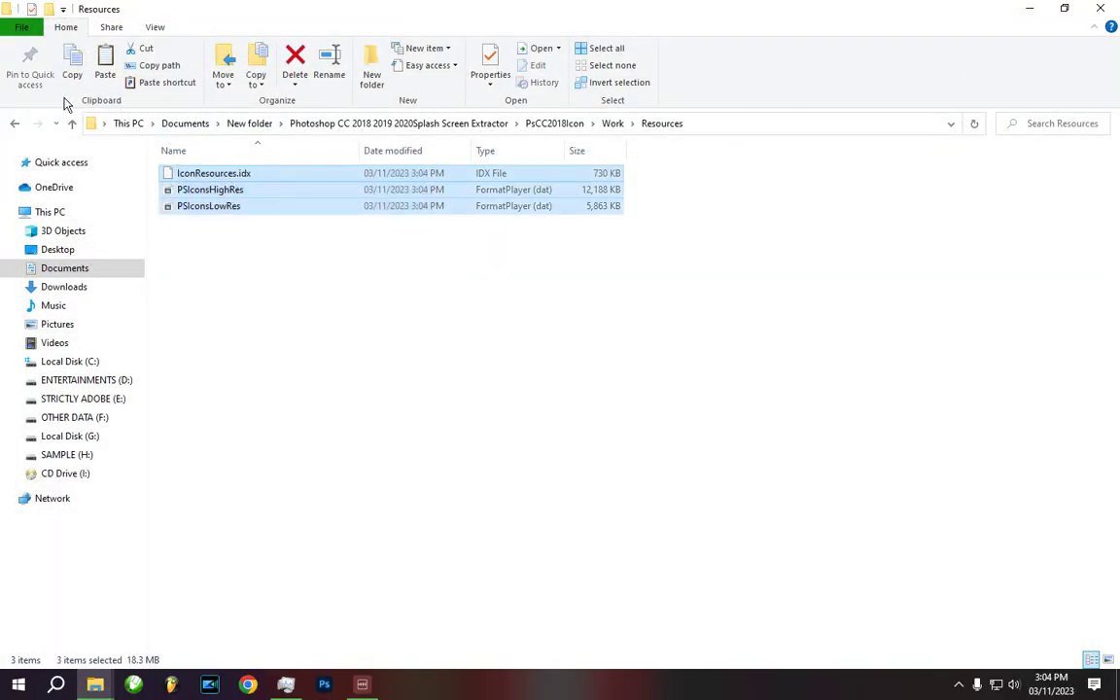
left_click(13, 124)
left_click(13, 125)
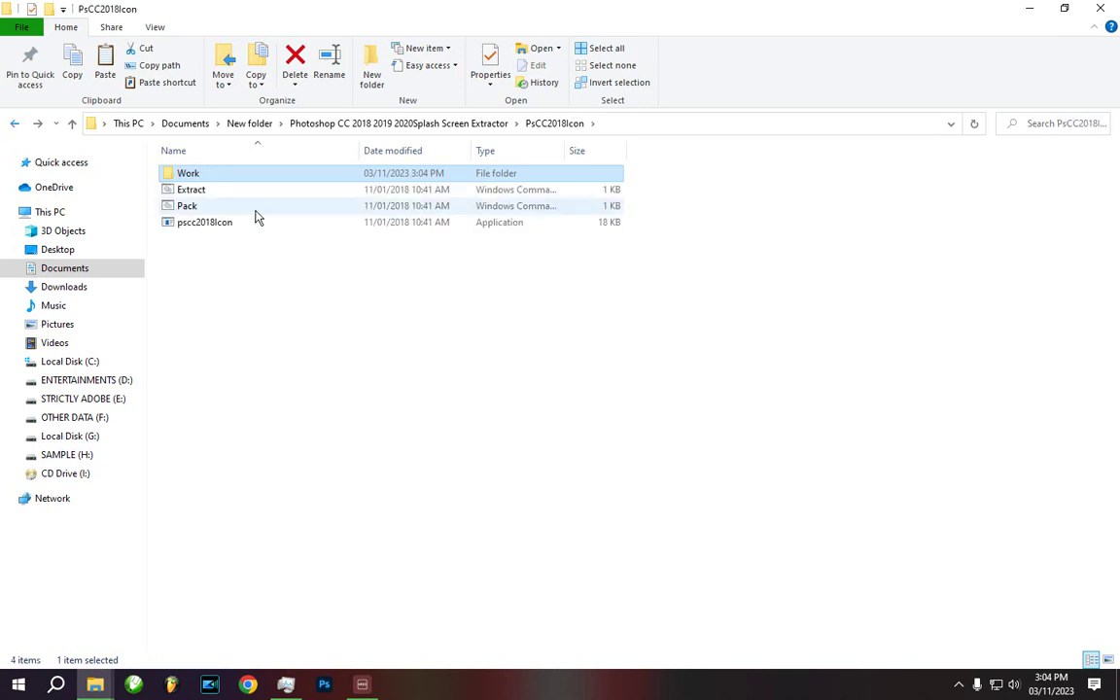
double_click(223, 175)
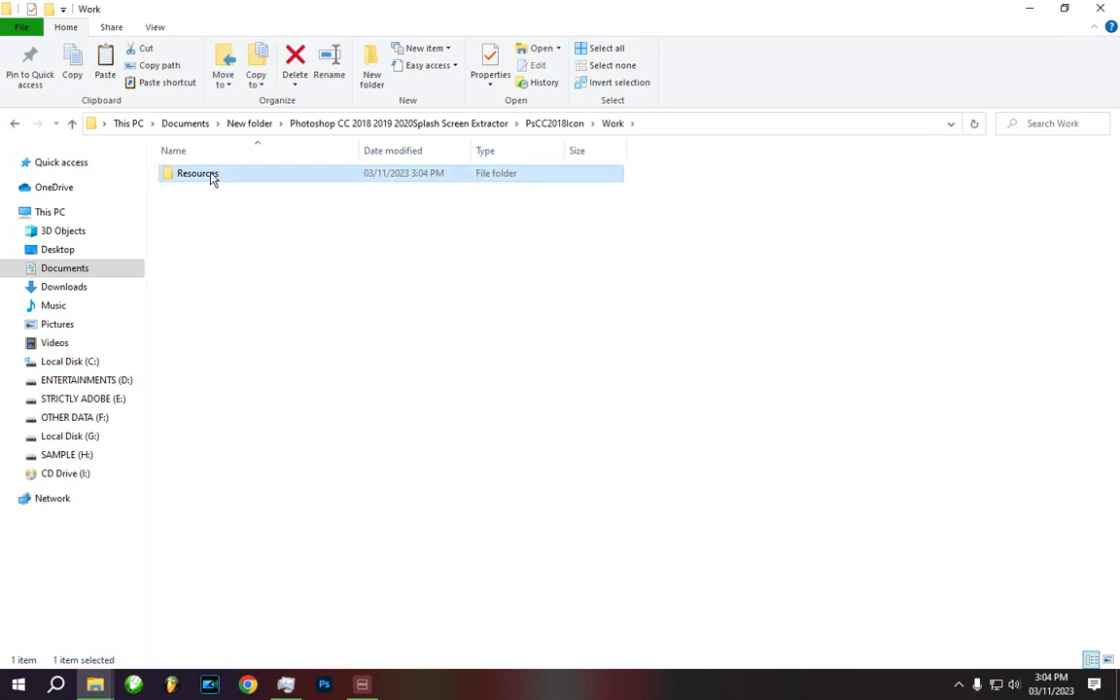
double_click(212, 177)
left_click_drag(372, 256, 158, 160)
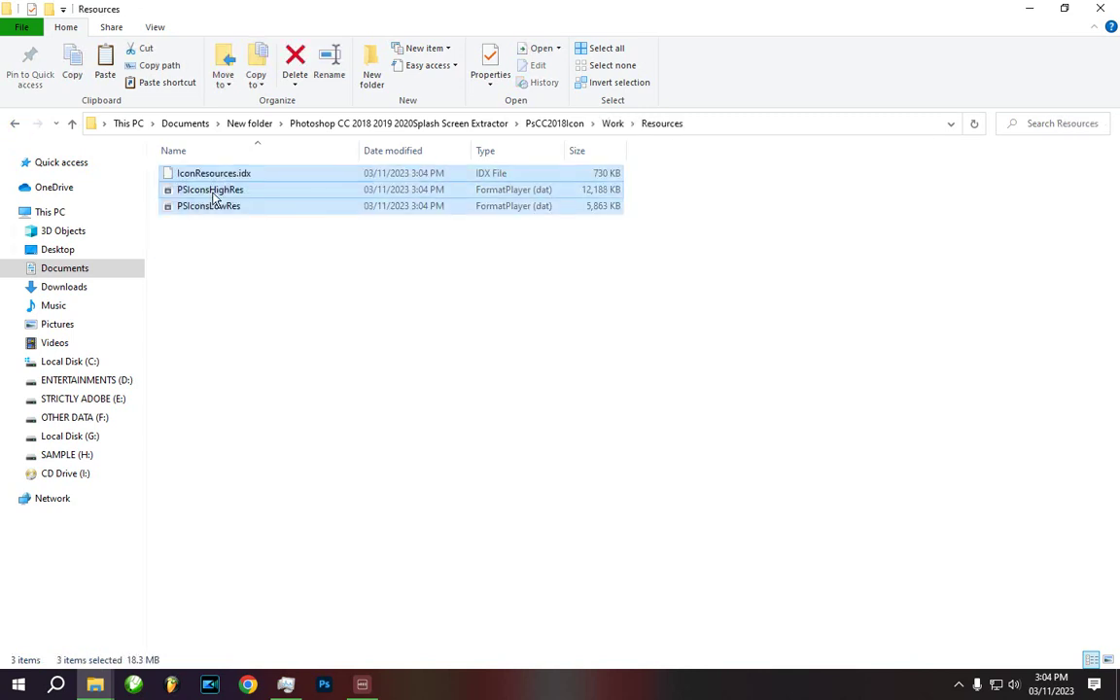
right_click(192, 172)
left_click(294, 409)
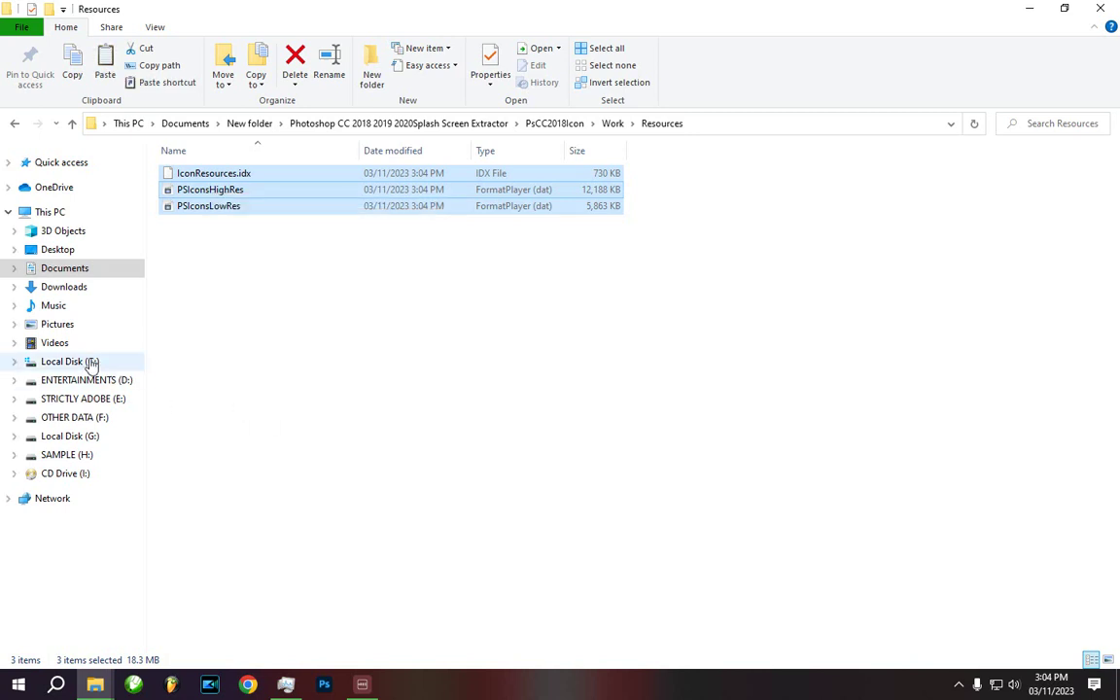
- Navigate to C:\Program Files\Adobe\Adobe Photoshop 2022\Resources
left_click(80, 361)
left_click(231, 274)
double_click(231, 274)
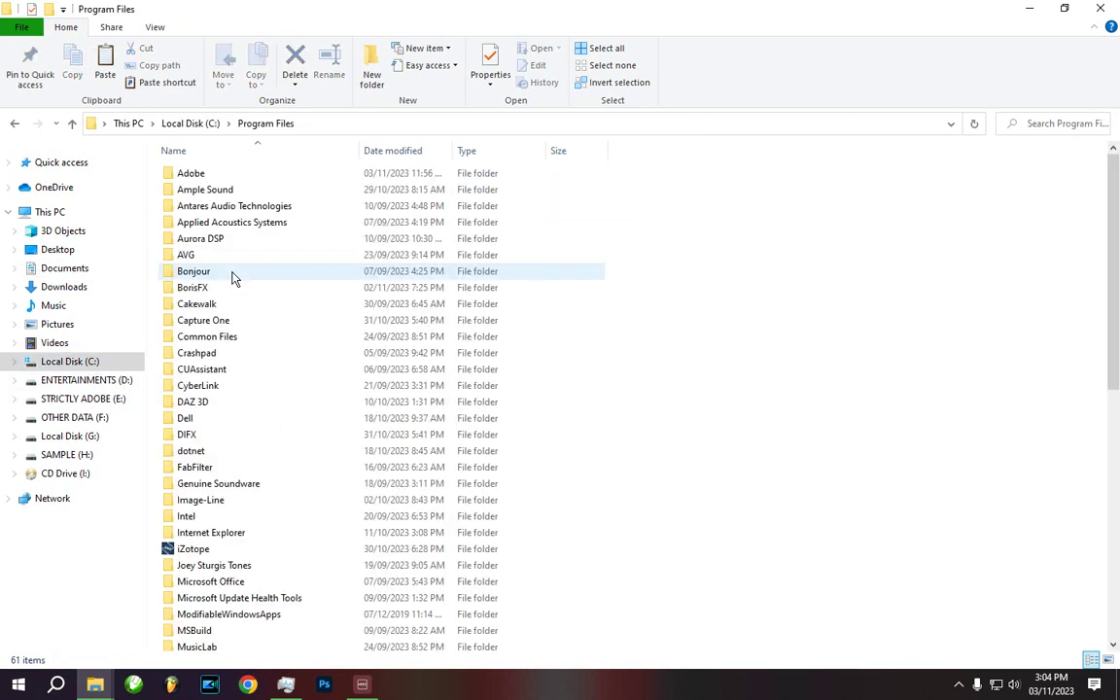
double_click(215, 175)
double_click(219, 191)
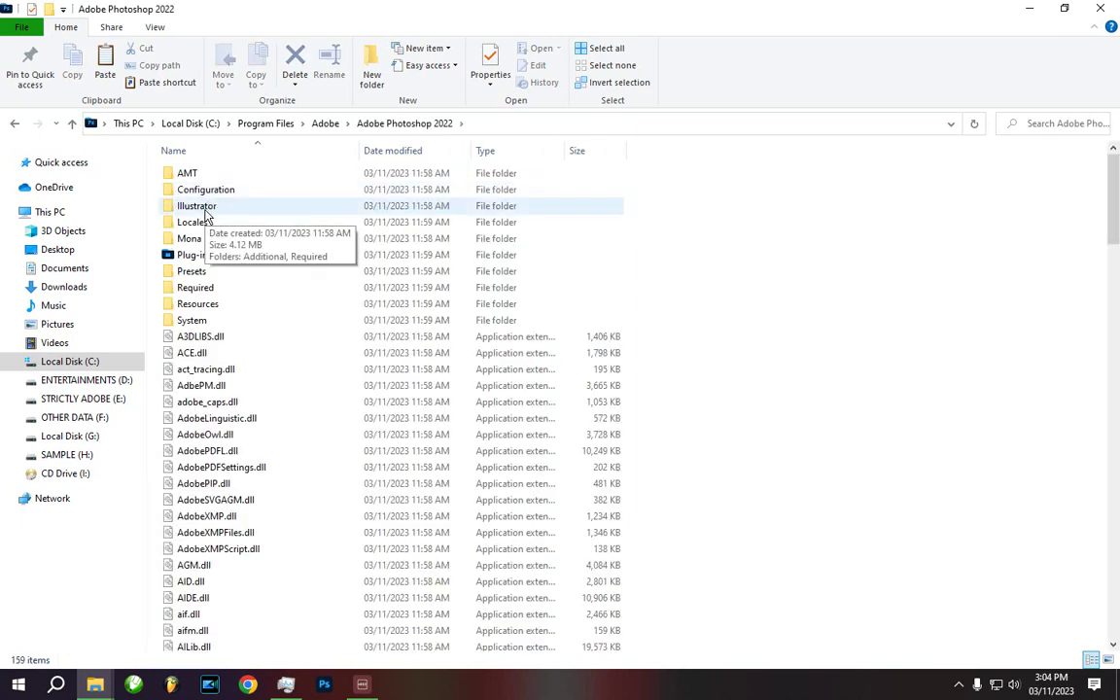
double_click(195, 288)
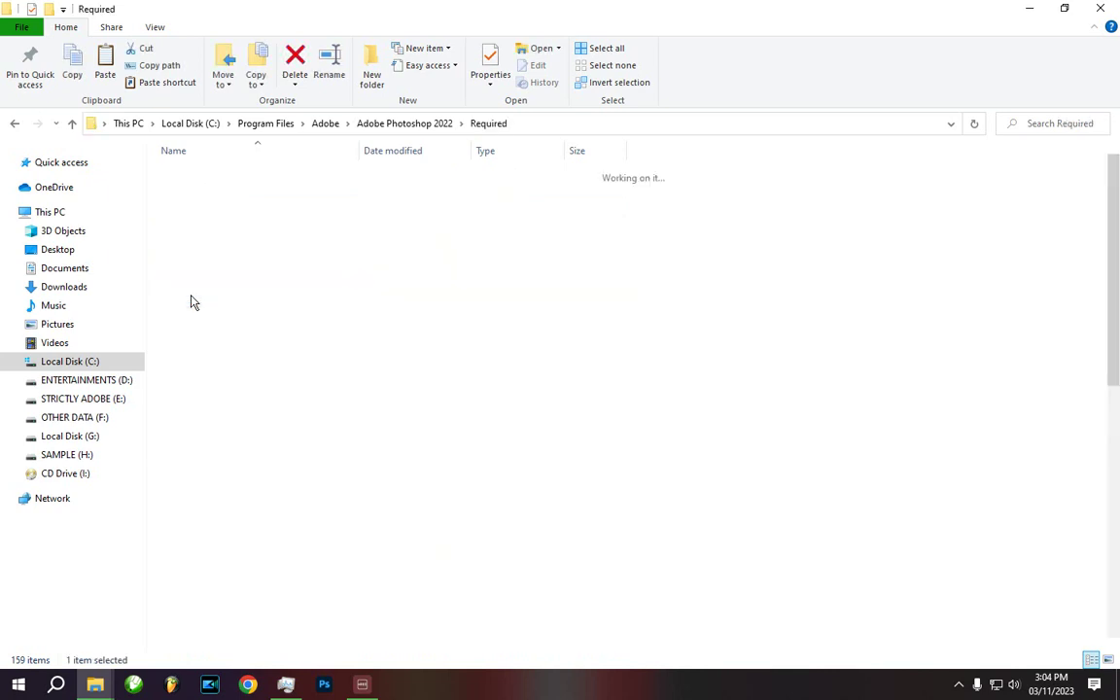
left_click(15, 119)
left_click(226, 308)
double_click(226, 308)
- Paste the three resource files, replacing the originals with administrator permission
right_click(224, 308)
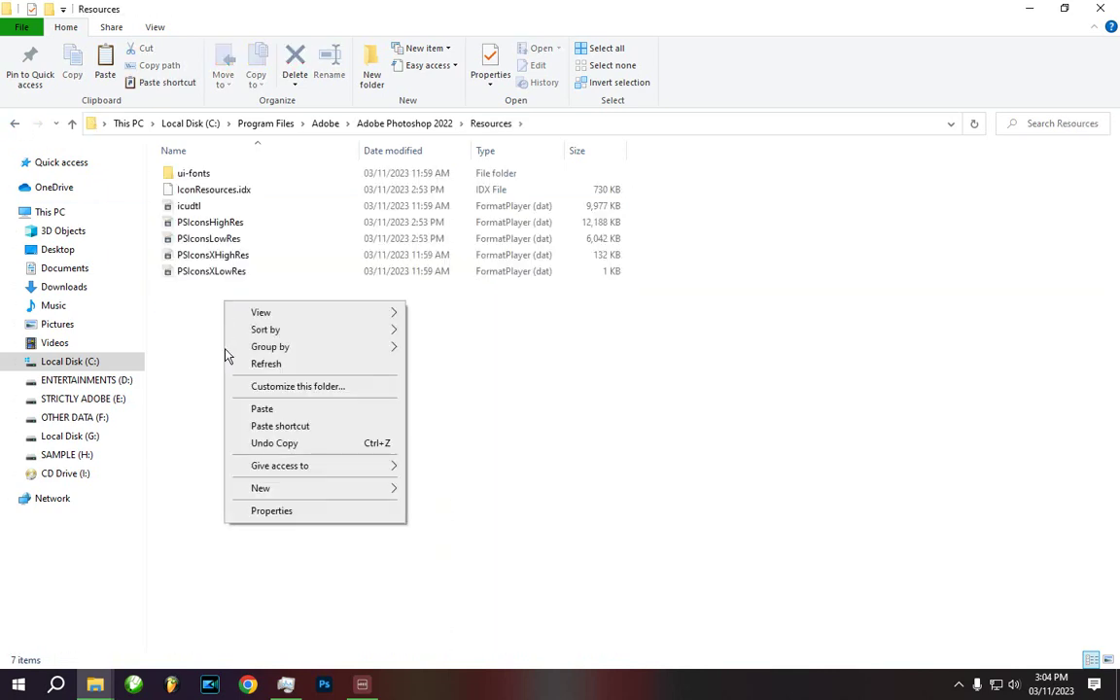
left_click(254, 409)
left_click(516, 216)
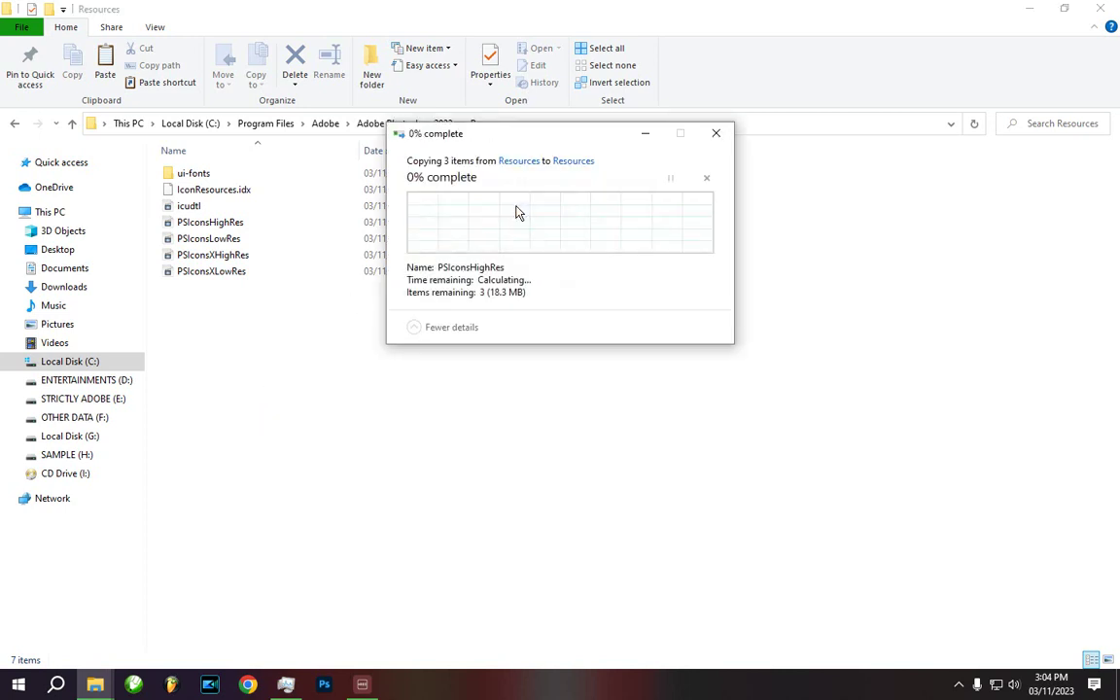
left_click(515, 266)
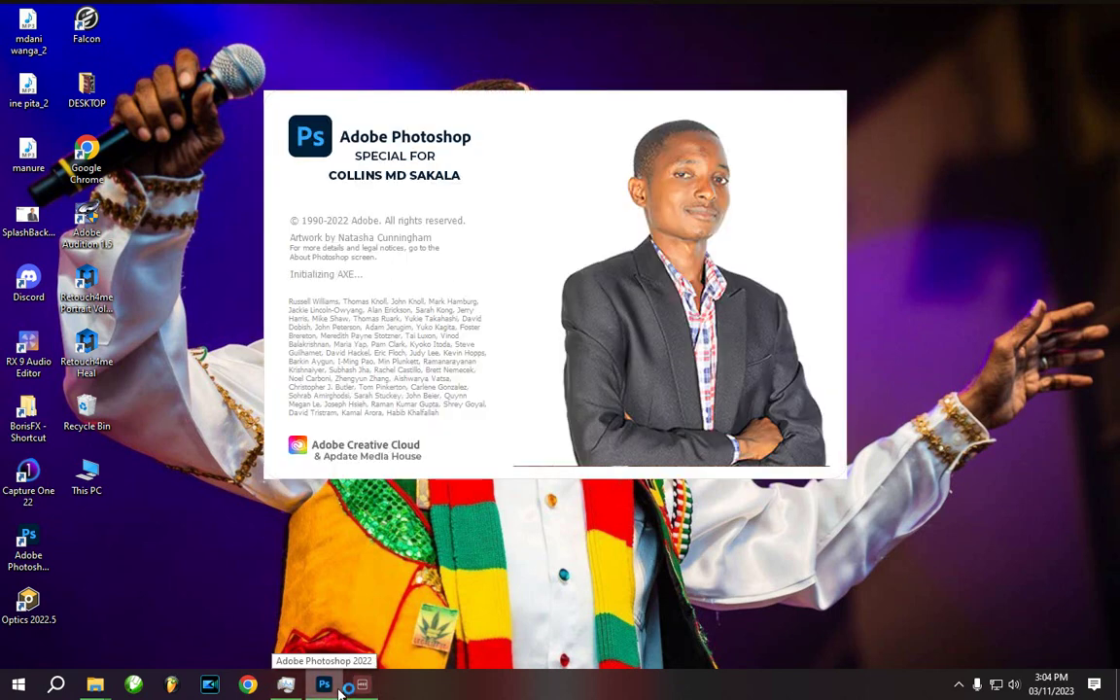
- Launch Photoshop 2022 to see the Special For portrait splash, then OK the graphics processor warning
mouse_move(339, 678)
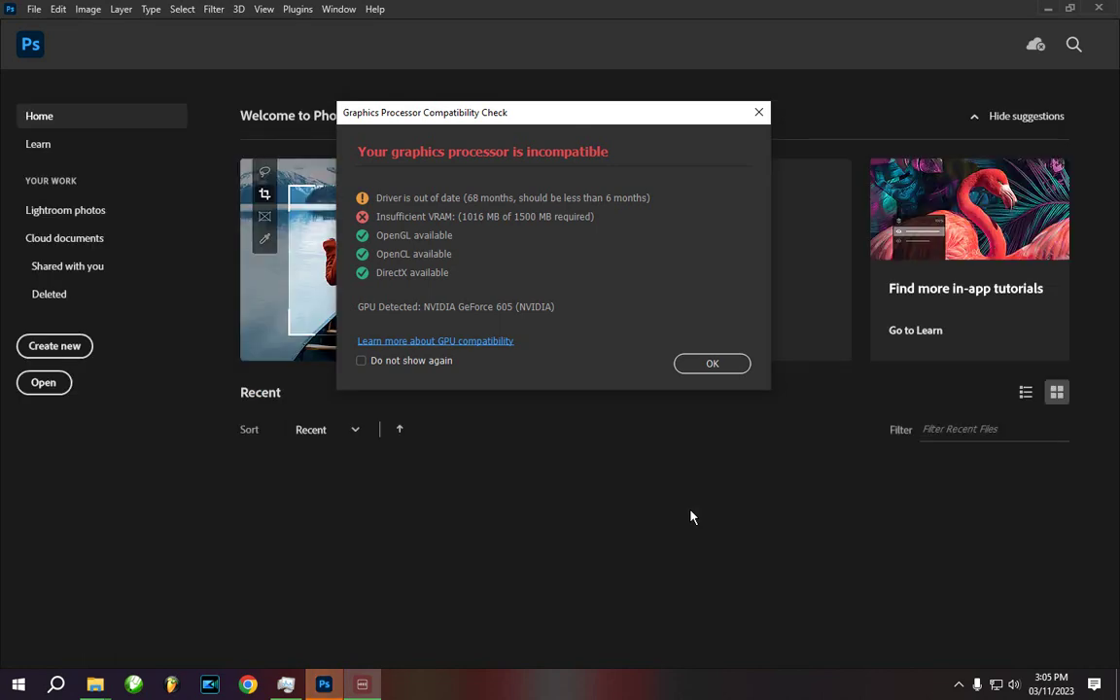
left_click(704, 366)
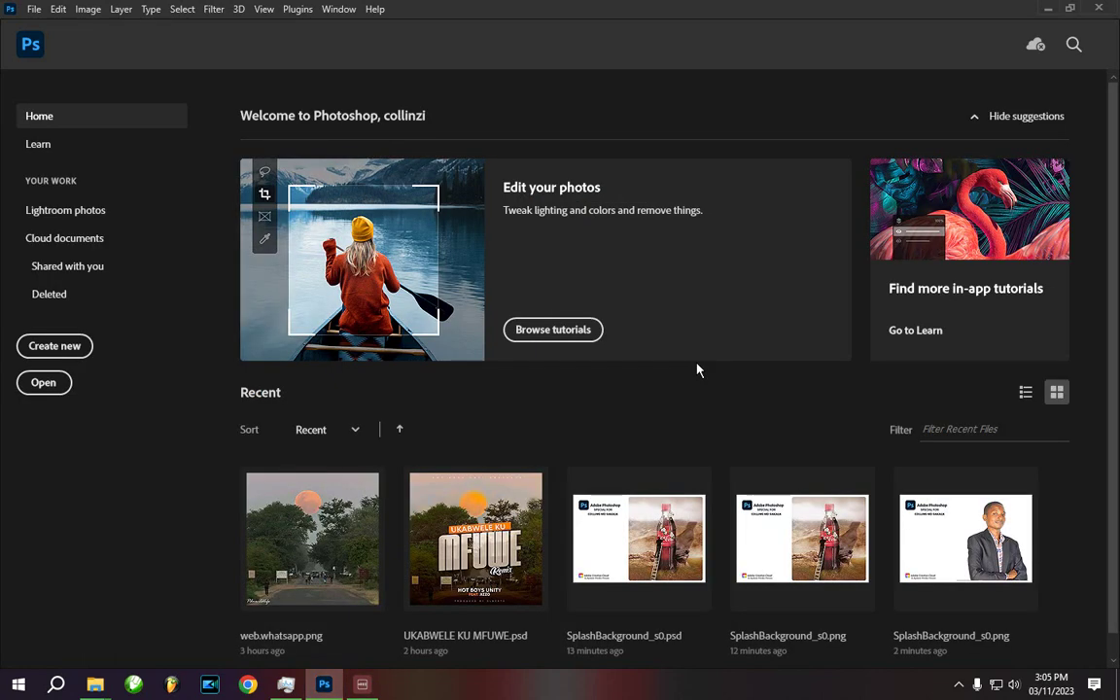